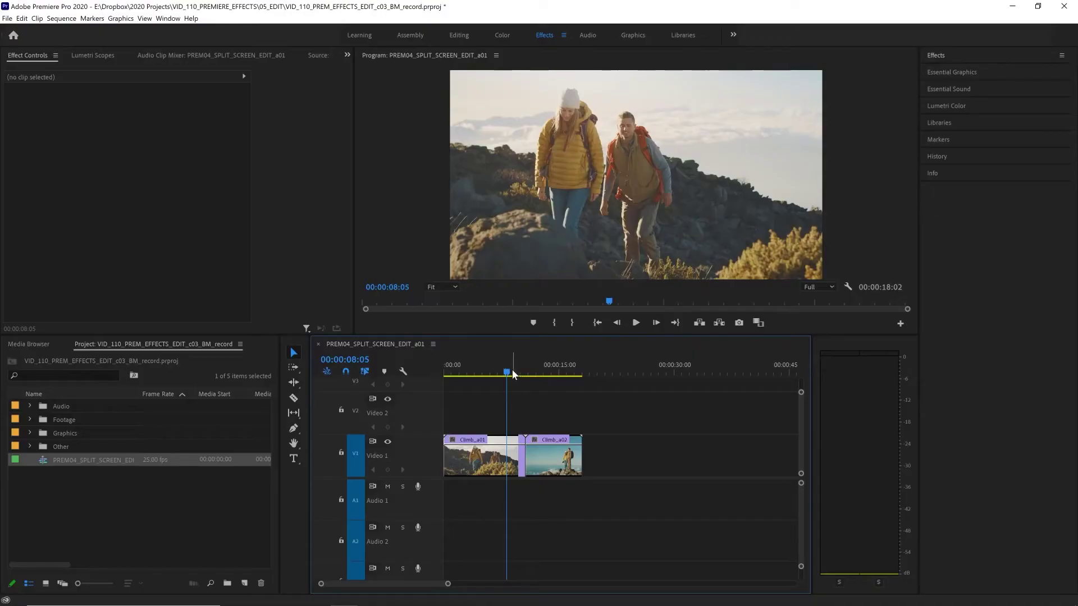
Step: Move Climb_a02 up onto Video 2, above Climb_a01 where the two clips overlap
{"action": "left_click_drag", "start_coordinate": [507, 370], "coordinate": [533, 373]}
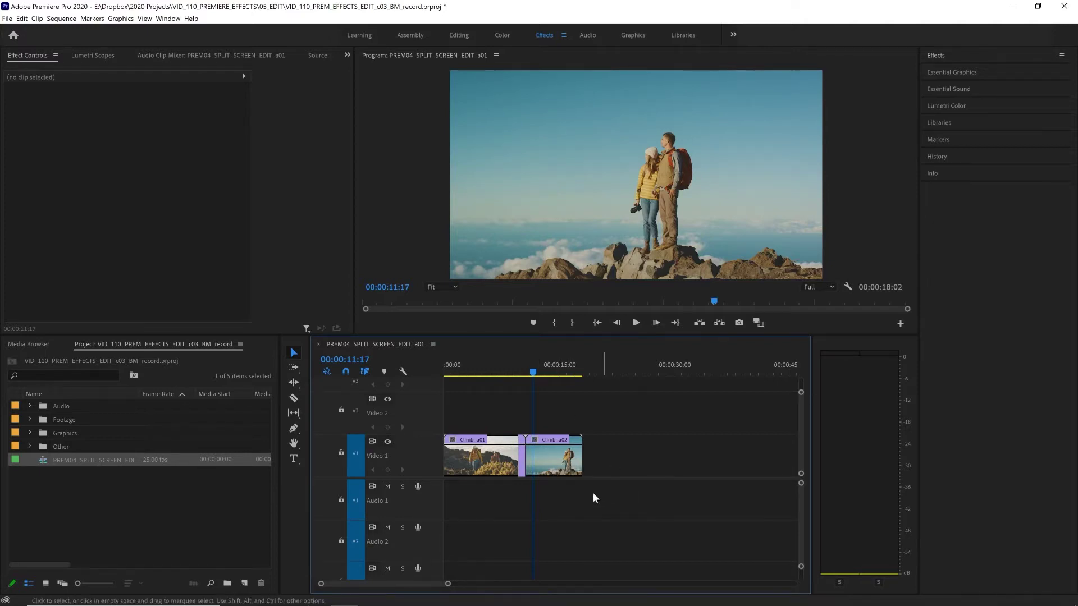
{"action": "left_click_drag", "start_coordinate": [554, 471], "coordinate": [500, 418]}
{"action": "left_click", "coordinate": [502, 372]}
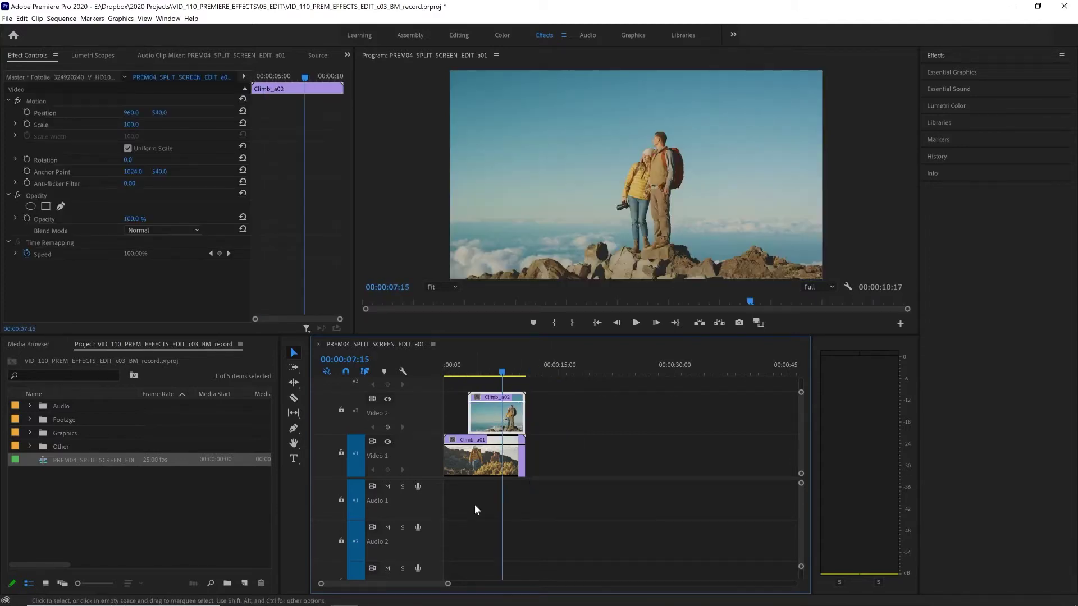
{"action": "left_click_drag", "start_coordinate": [449, 585], "coordinate": [423, 585]}
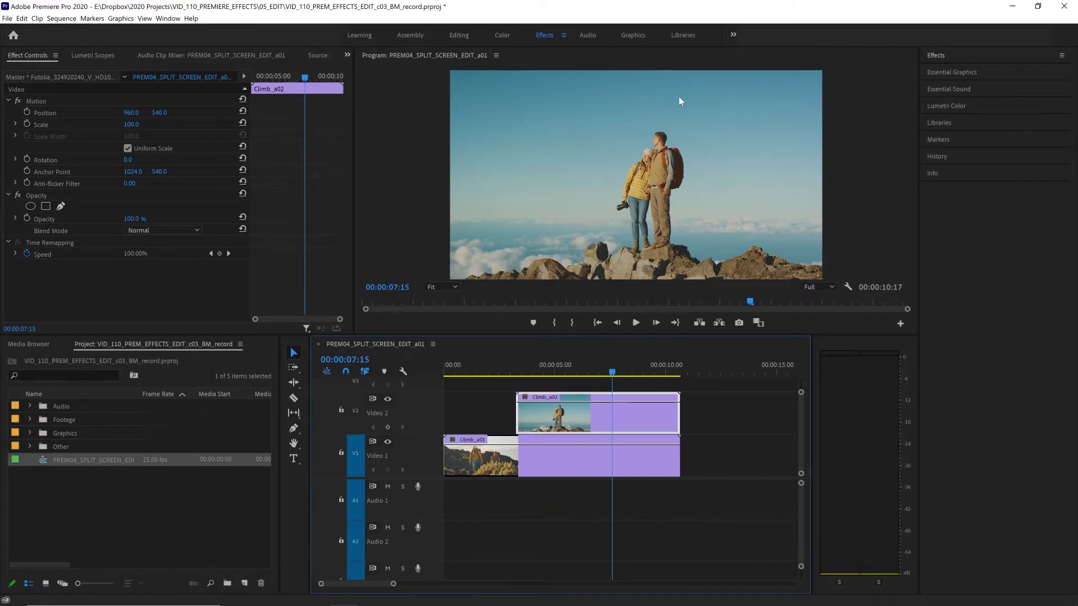
Step: Shift Climb_a02 right to Position X 1346
{"action": "left_click", "coordinate": [92, 91]}
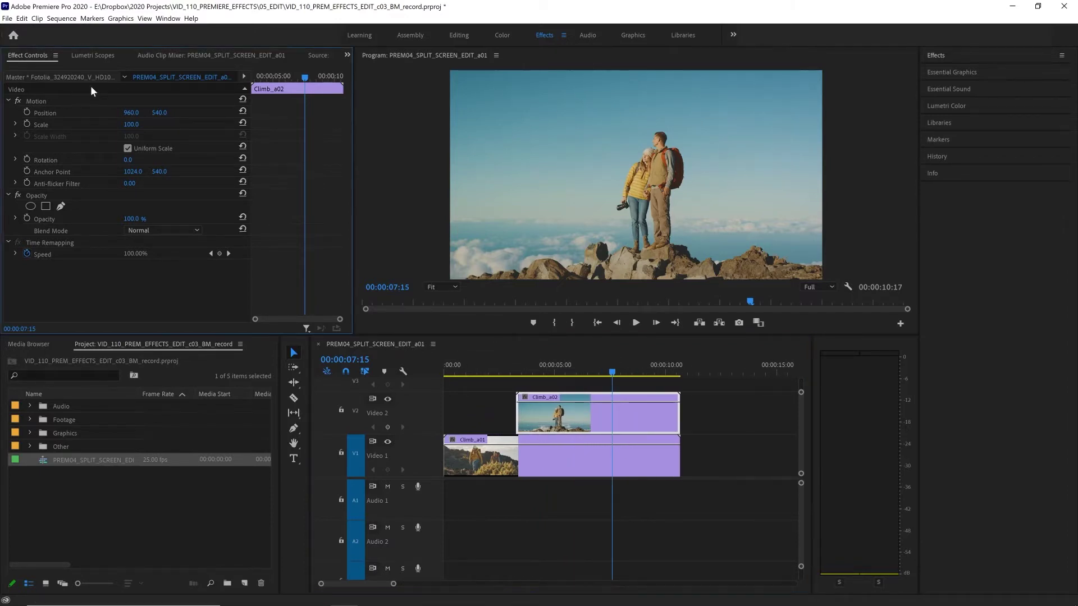
{"action": "left_click_drag", "start_coordinate": [131, 114], "coordinate": [802, 164]}
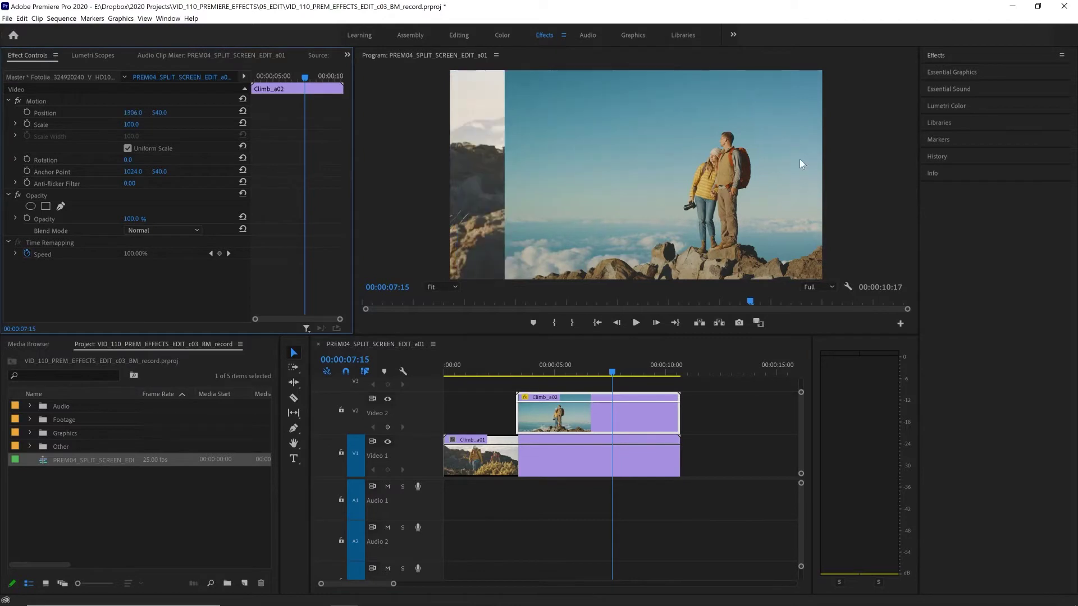
{"action": "left_click_drag", "start_coordinate": [772, 247], "coordinate": [780, 247]}
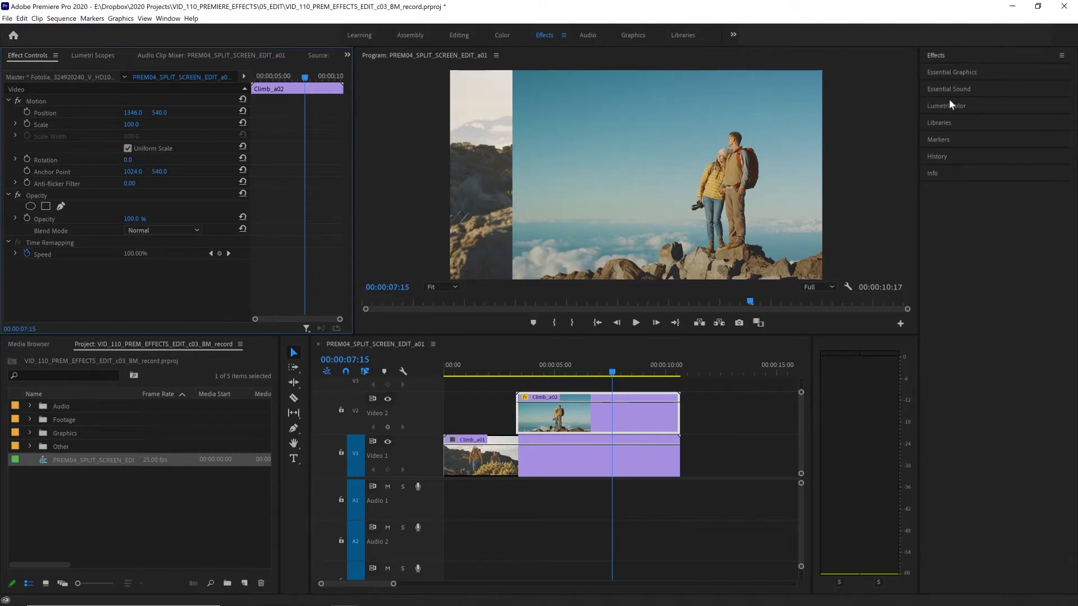
Step: Find the Crop effect by searching 'crop' and apply it to Climb_a02
{"action": "left_click", "coordinate": [937, 53]}
{"action": "left_click", "coordinate": [959, 71]}
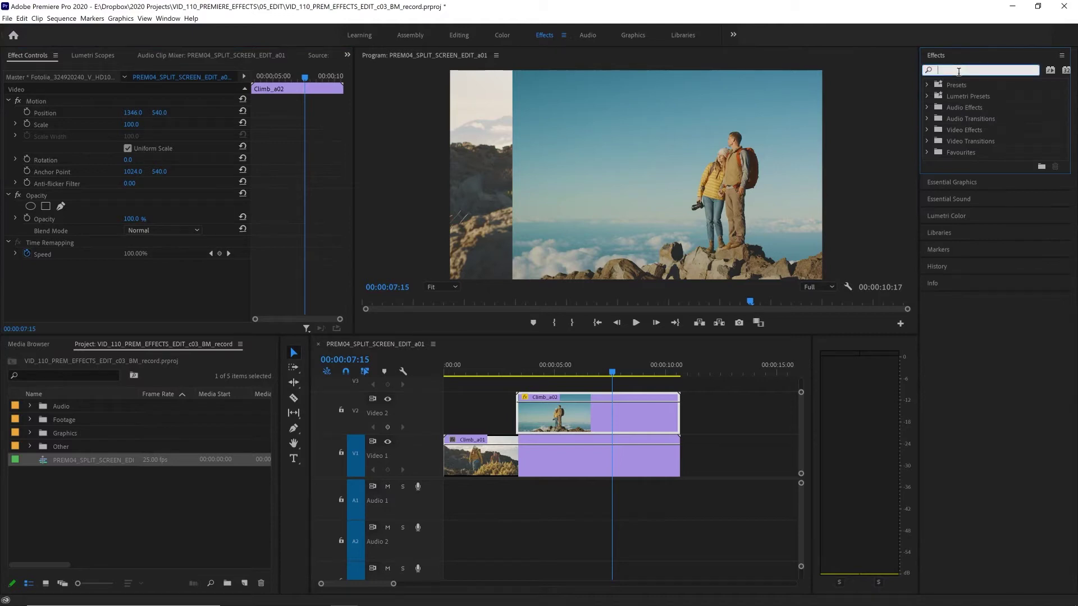
{"action": "type", "text": "crop"}
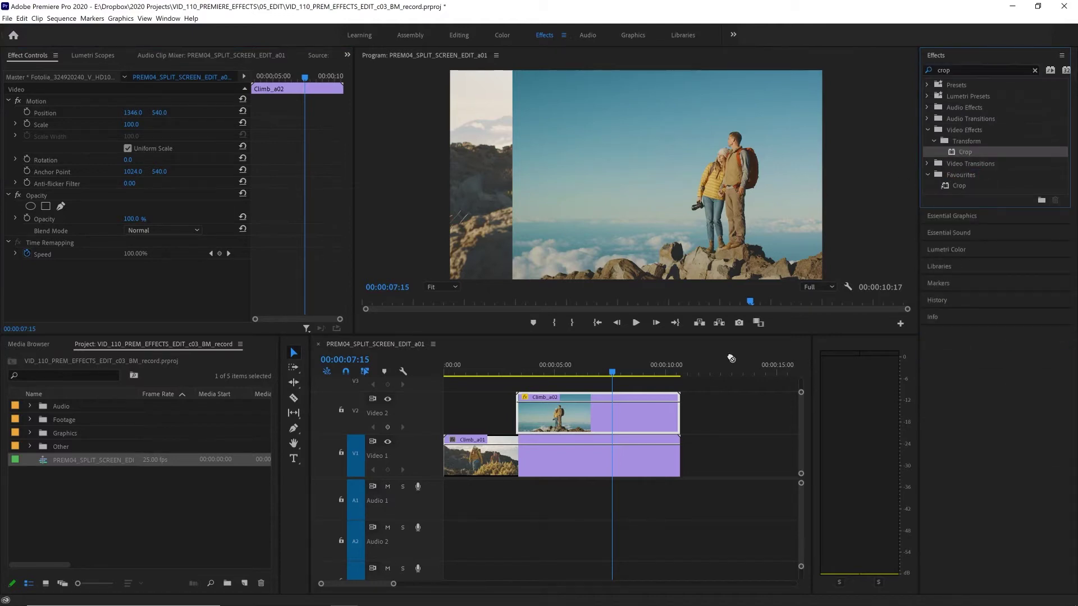
{"action": "left_click_drag", "start_coordinate": [731, 358], "coordinate": [664, 398]}
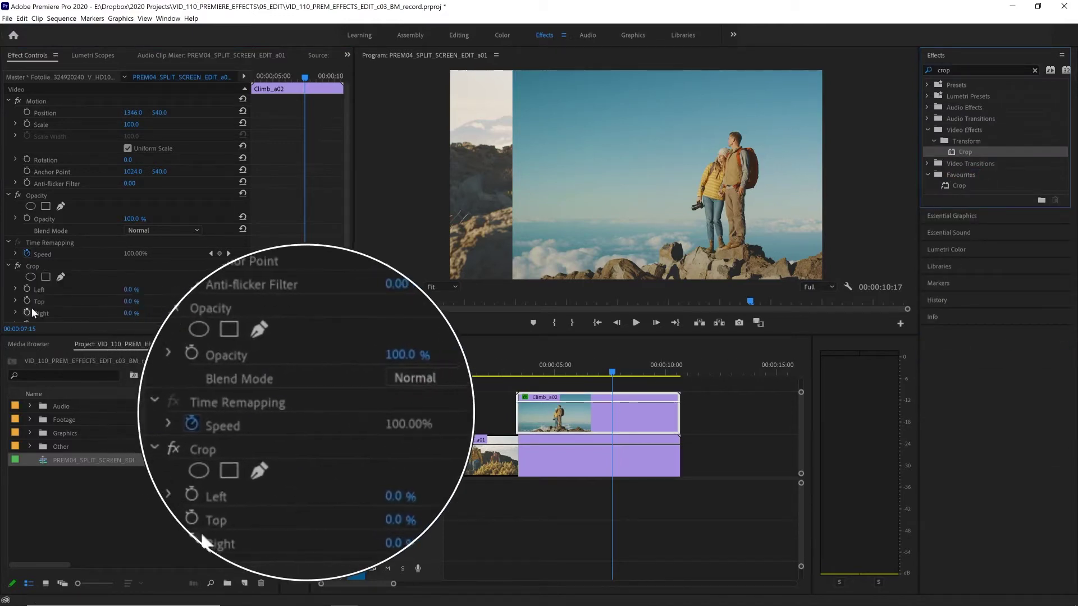
Step: Set Climb_a02's Crop Left to 34.0% after resetting a trial crop
{"action": "scroll", "coordinate": [45, 269], "scroll_direction": "down", "scroll_amount": 4}
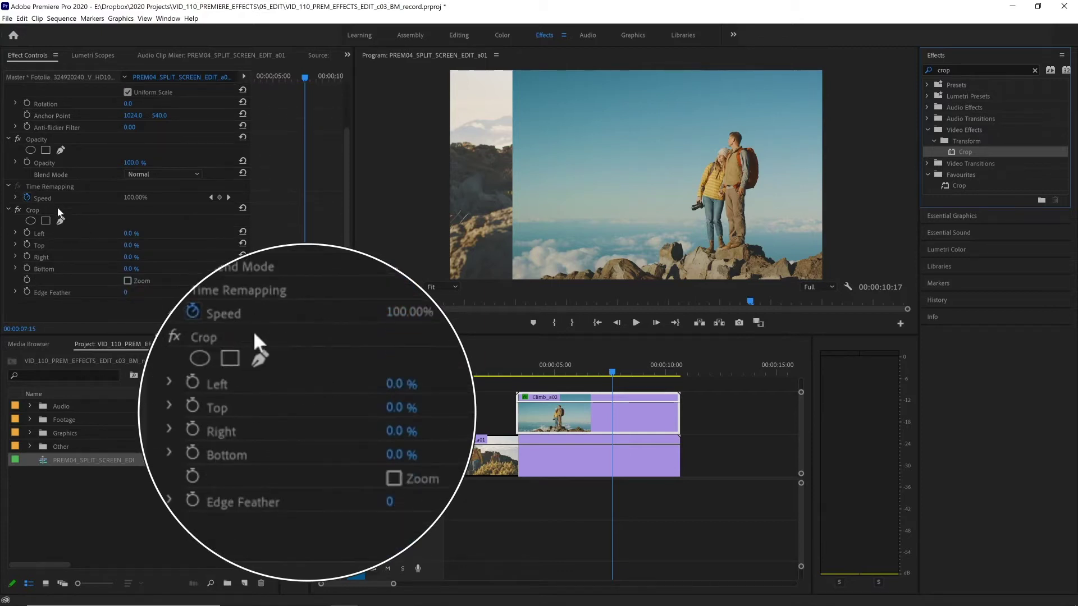
{"action": "left_click", "coordinate": [60, 211]}
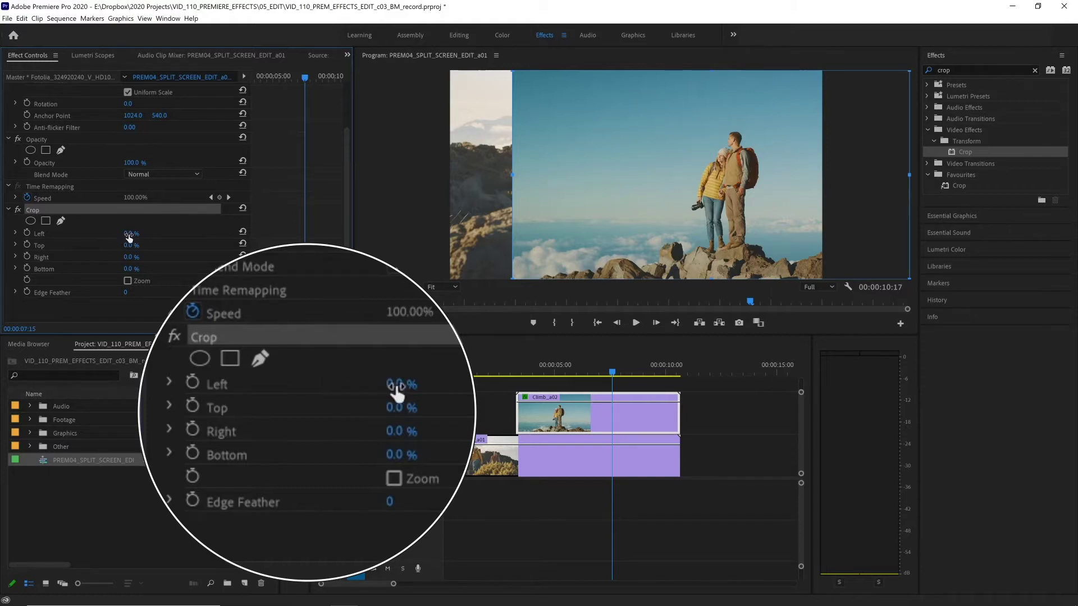
{"action": "left_click_drag", "start_coordinate": [128, 235], "coordinate": [166, 269]}
{"action": "left_click", "coordinate": [243, 209]}
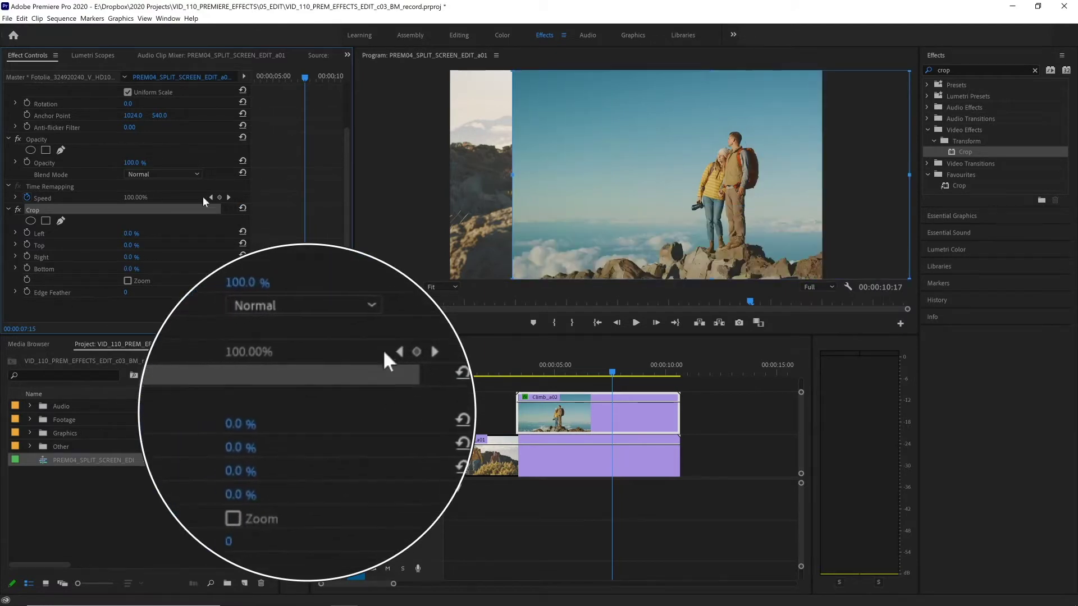
{"action": "left_click_drag", "start_coordinate": [128, 233], "coordinate": [167, 233]}
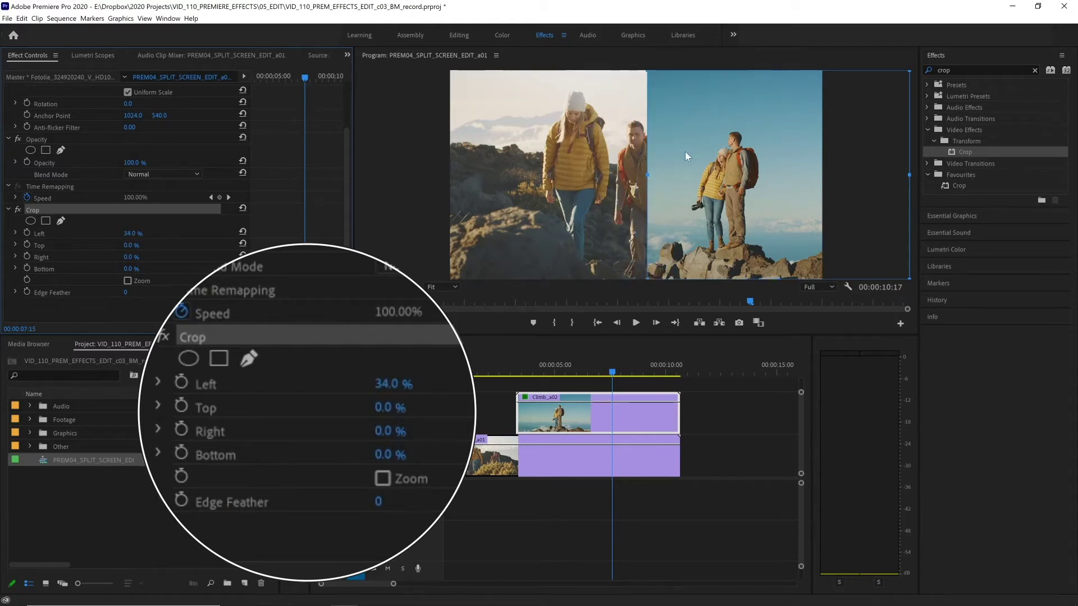
Step: With safe margins shown, drag the crop's left edge to 31.2%
{"action": "left_click", "coordinate": [849, 287]}
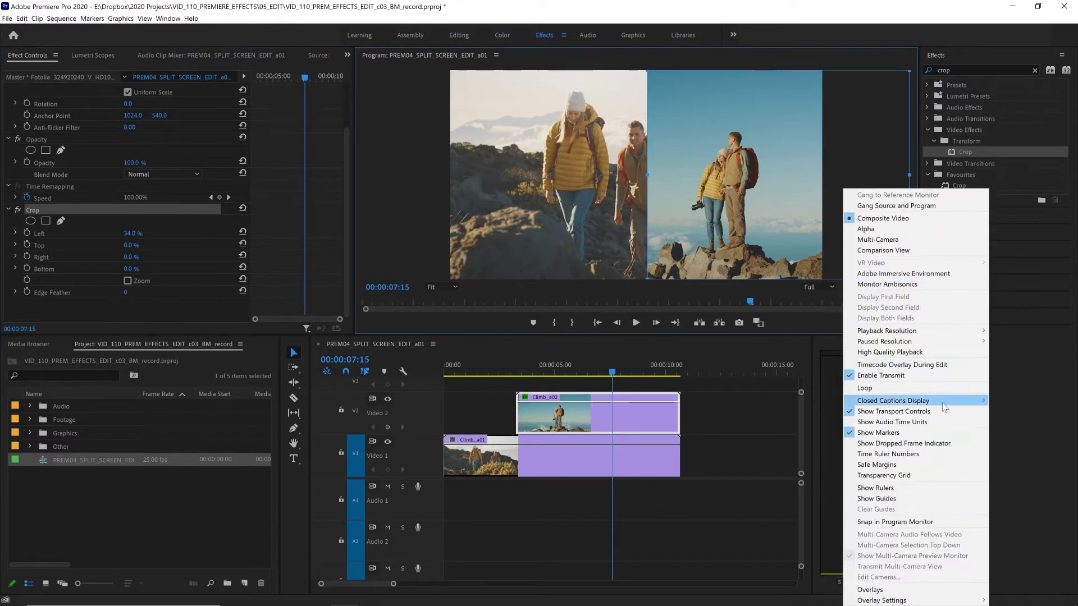
{"action": "left_click", "coordinate": [880, 463]}
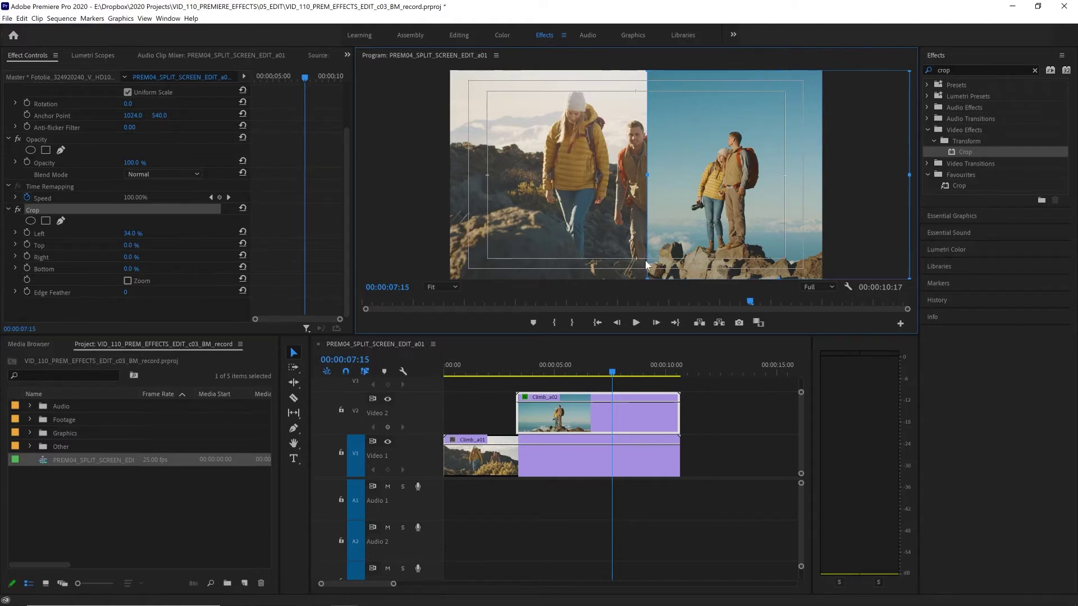
{"action": "left_click", "coordinate": [29, 208]}
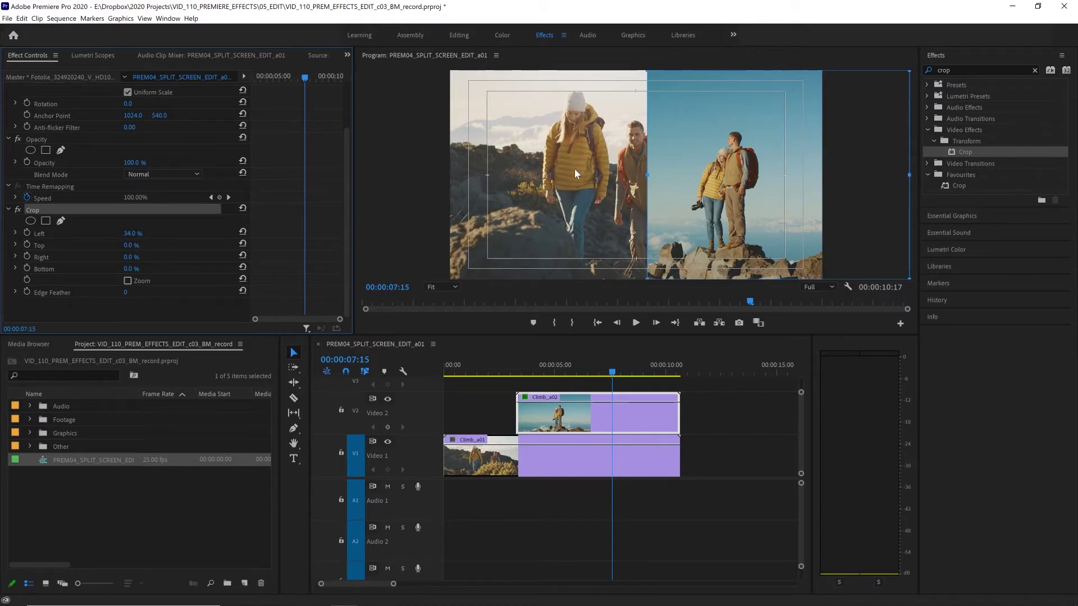
{"action": "mouse_move", "coordinate": [648, 176]}
{"action": "left_mouse_down"}
{"action": "mouse_move", "coordinate": [660, 175]}
{"action": "mouse_move", "coordinate": [636, 172]}
{"action": "left_mouse_up"}
Step: Hide the safe margins and select Climb_a01 on the lower track
{"action": "left_click", "coordinate": [848, 288]}
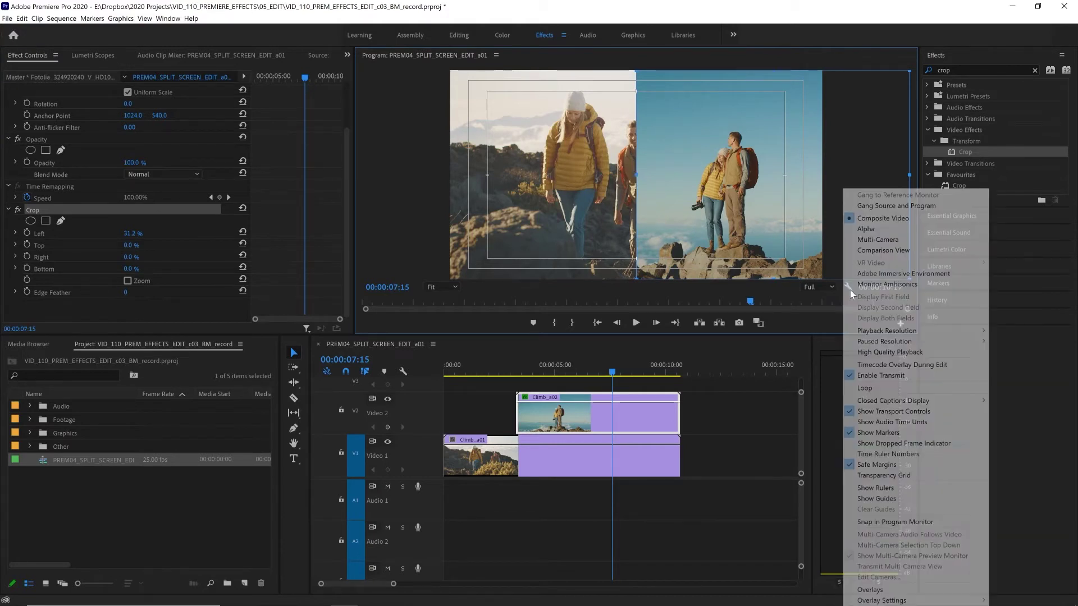
{"action": "left_click", "coordinate": [876, 465]}
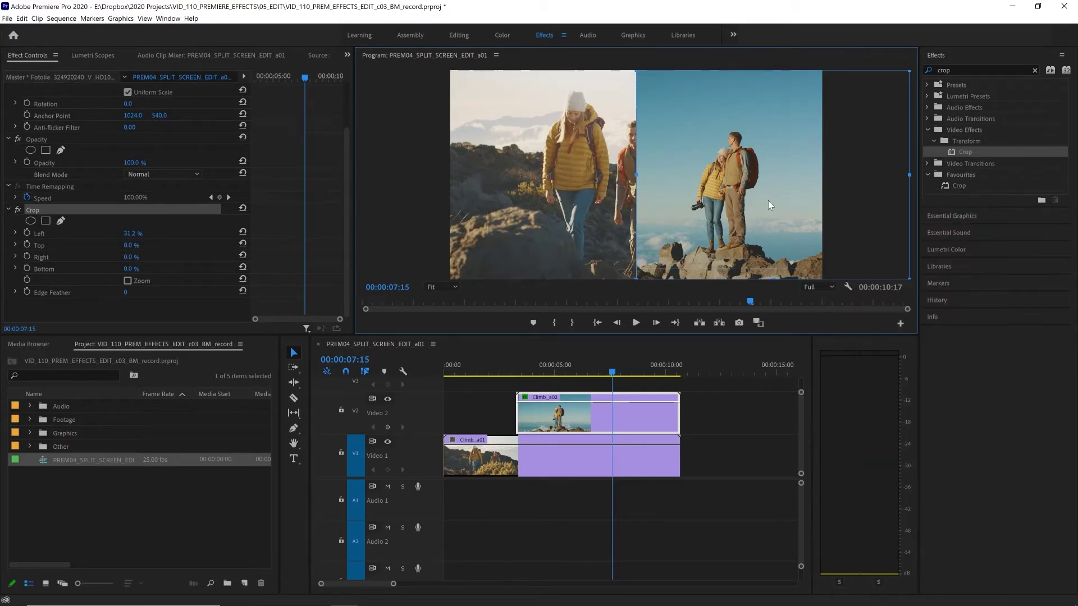
{"action": "left_click", "coordinate": [590, 272]}
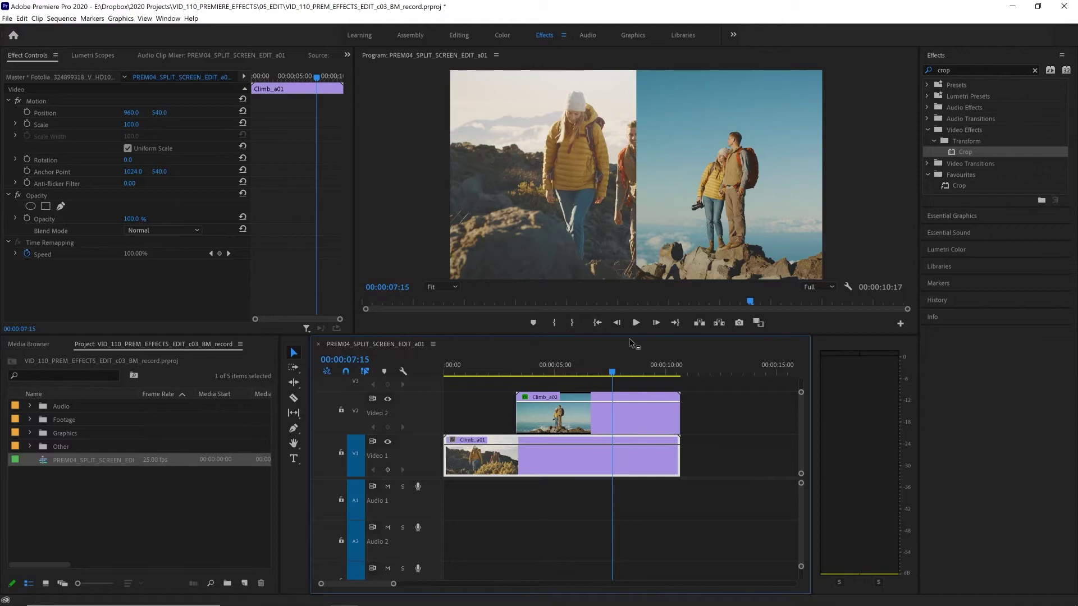
Step: Move Climb_a01 from Position X 960 to 809 and scrub to review its framing
{"action": "left_click_drag", "start_coordinate": [628, 357], "coordinate": [649, 372]}
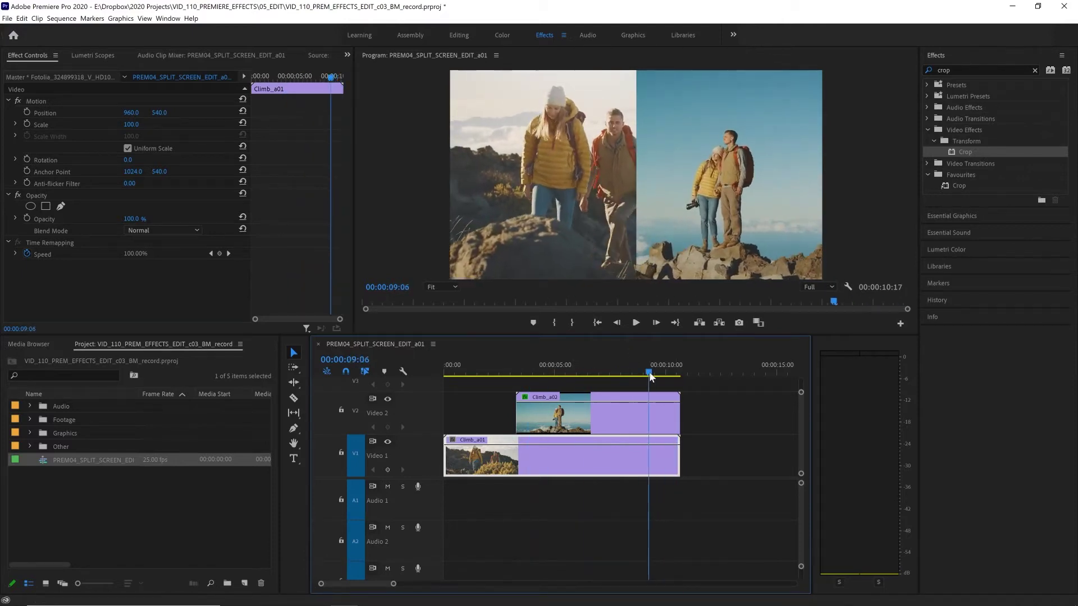
{"action": "left_click", "coordinate": [247, 89]}
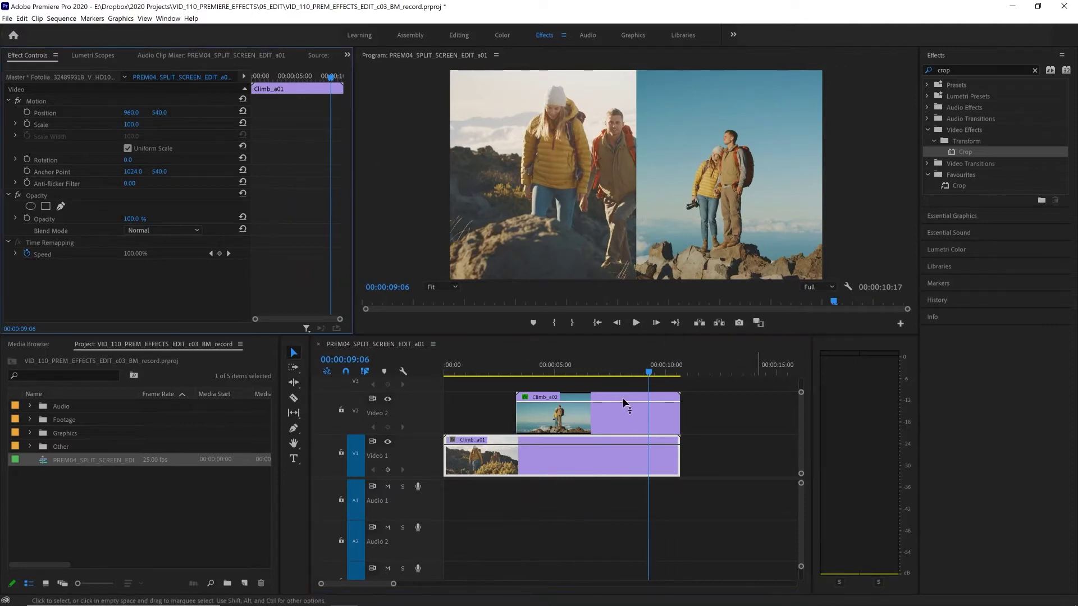
{"action": "left_click_drag", "start_coordinate": [131, 112], "coordinate": [84, 112]}
{"action": "left_click_drag", "start_coordinate": [631, 364], "coordinate": [656, 372]}
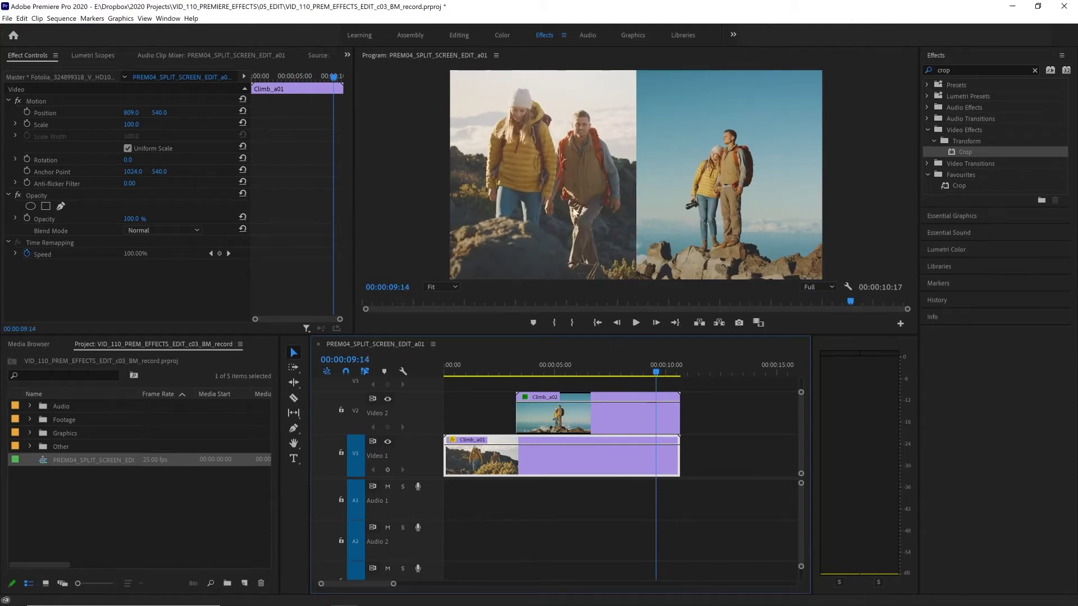
{"action": "left_click_drag", "start_coordinate": [655, 371], "coordinate": [680, 370]}
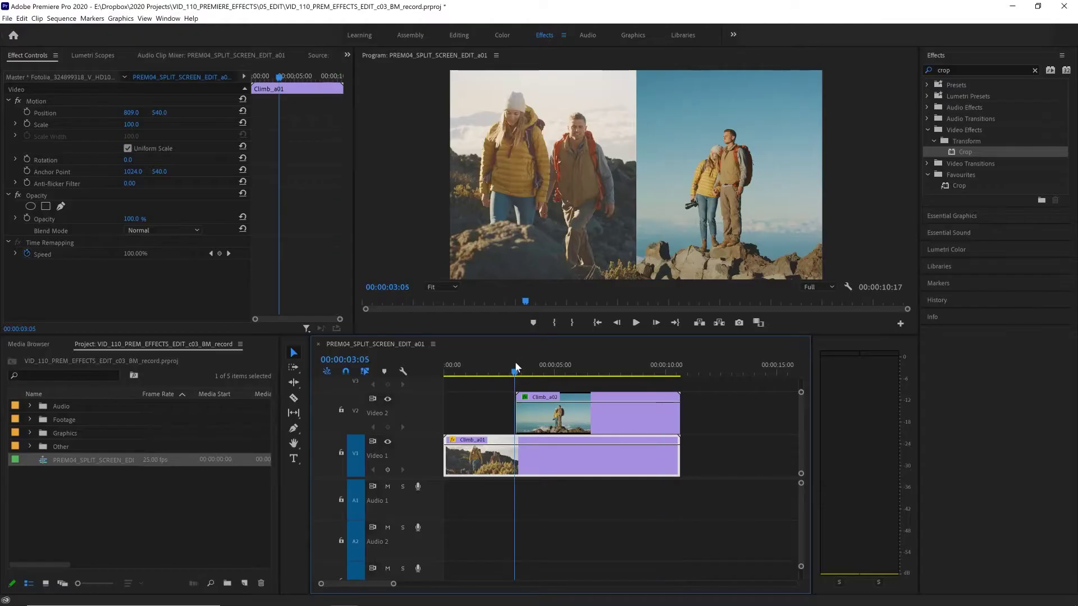
{"action": "left_click_drag", "start_coordinate": [513, 371], "coordinate": [557, 373]}
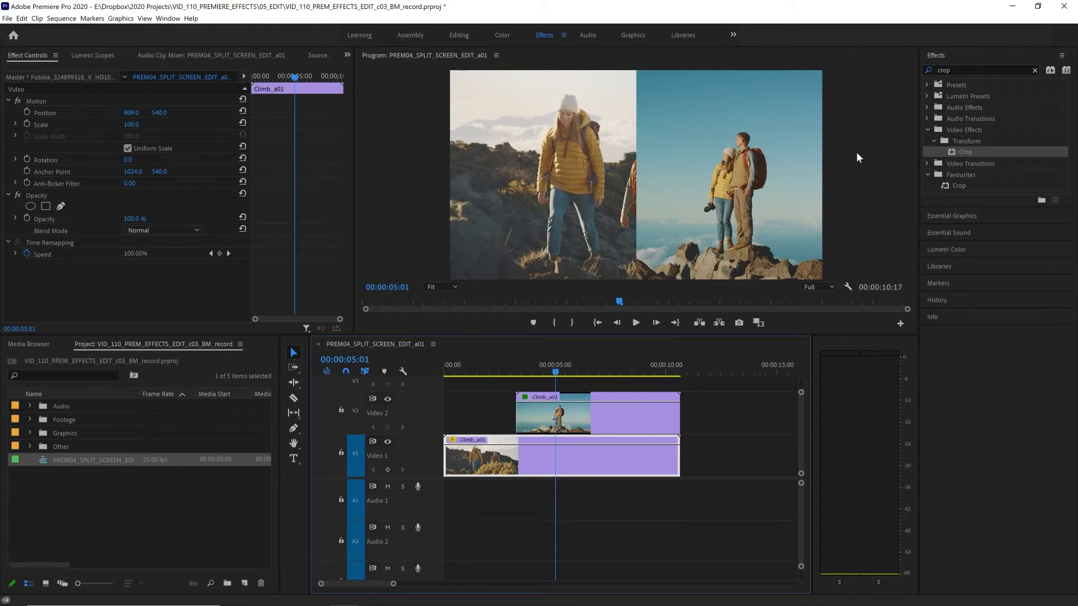
Step: Keyframe Climb_a02's Position at 05:01, then off-screen at X 2306 at 03:16
{"action": "left_click", "coordinate": [595, 425]}
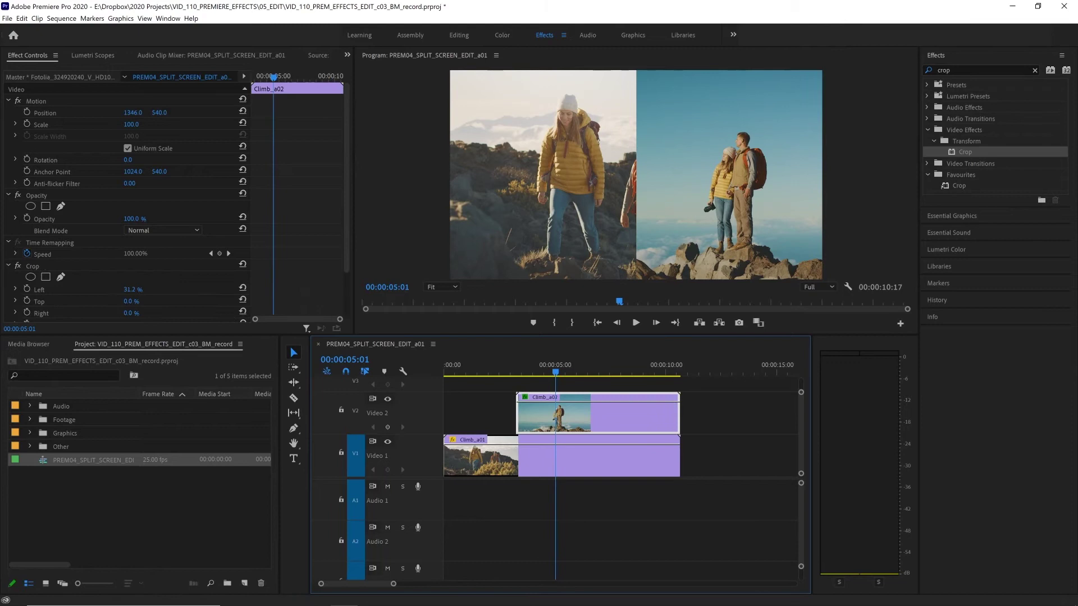
{"action": "left_click", "coordinate": [27, 112]}
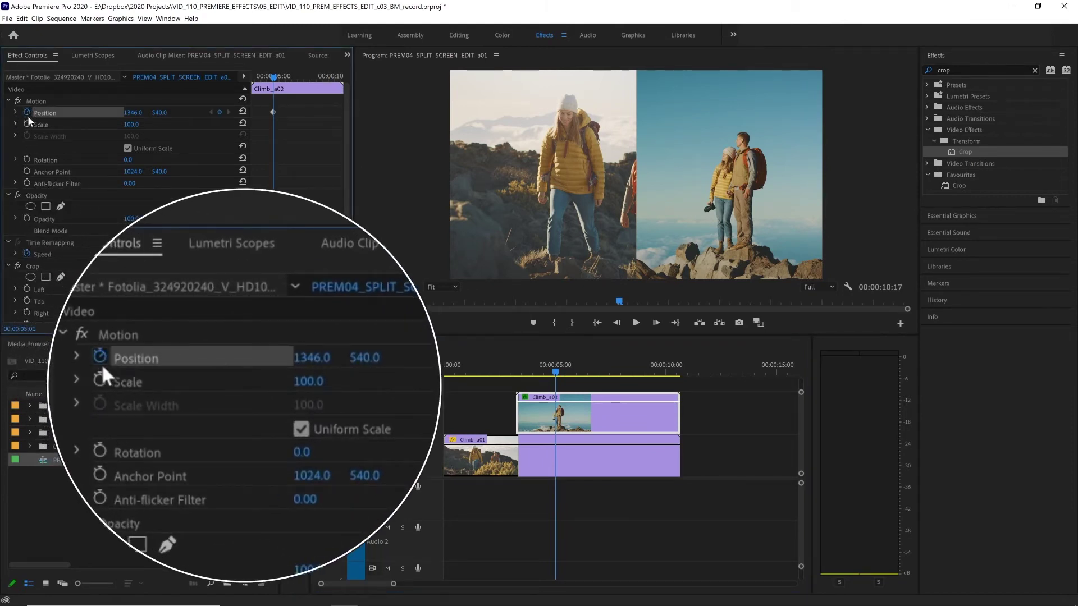
{"action": "left_click_drag", "start_coordinate": [555, 373], "coordinate": [525, 374]}
{"action": "left_click", "coordinate": [133, 113]}
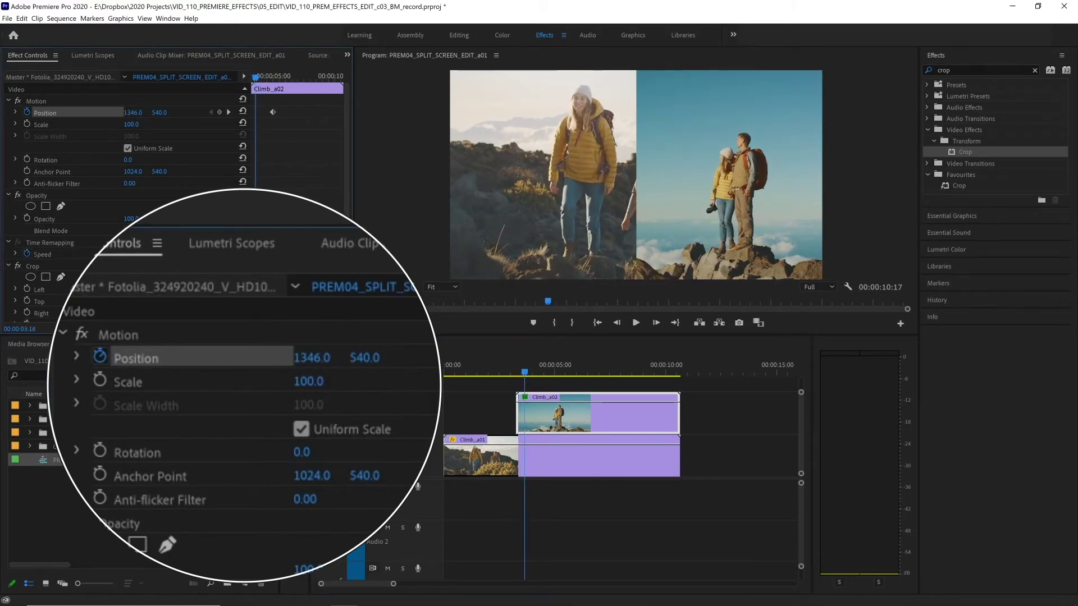
{"action": "left_click_drag", "start_coordinate": [133, 113], "coordinate": [662, 113]}
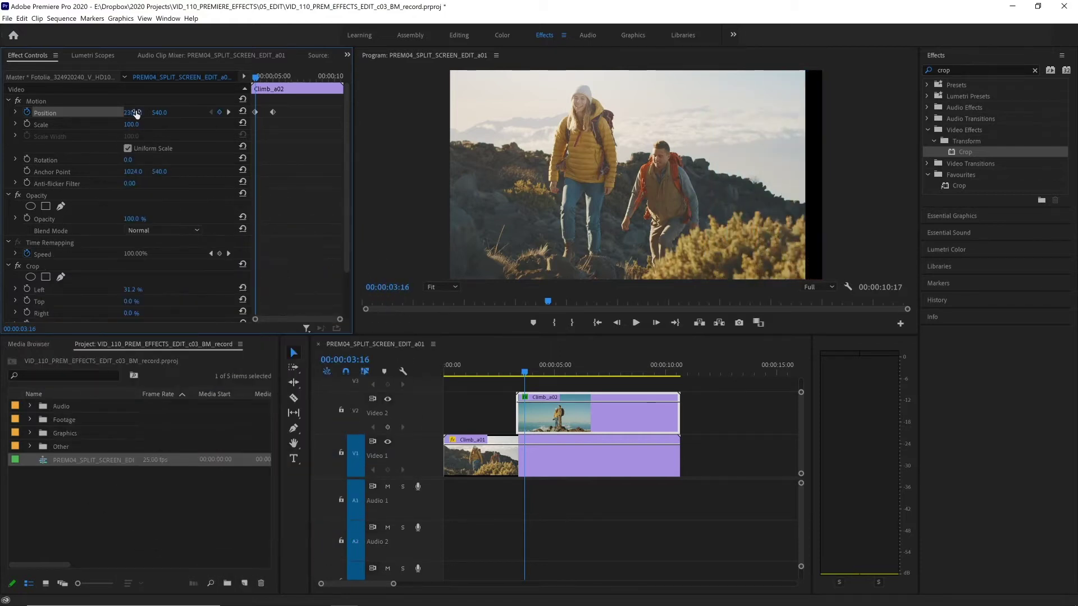
Step: Preview the right clip's slide-in animation and stop on an earlier frame
{"action": "key", "text": "space"}
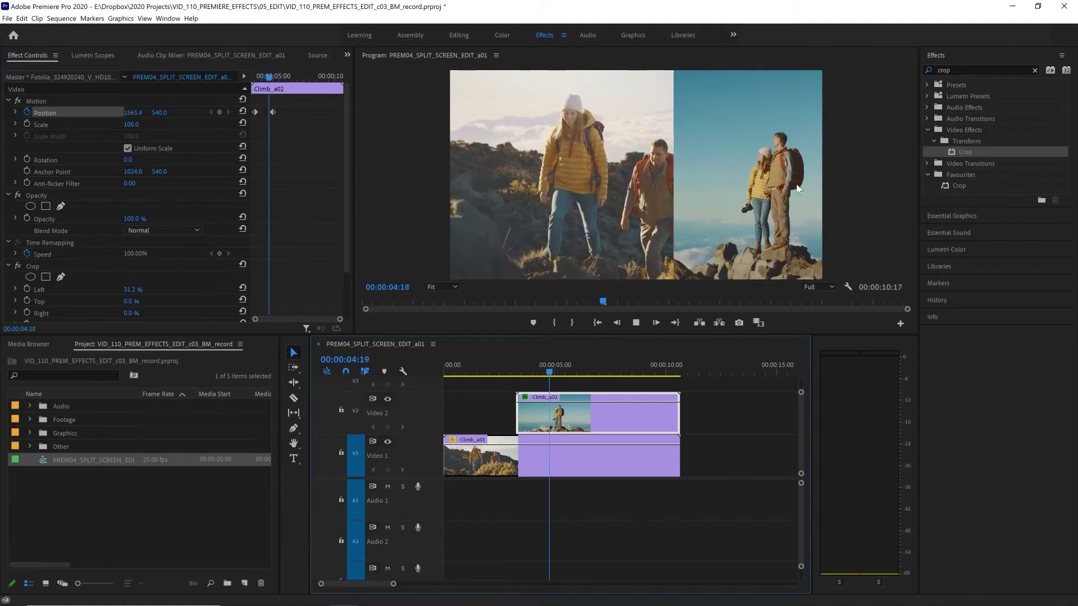
{"action": "left_click", "coordinate": [499, 366]}
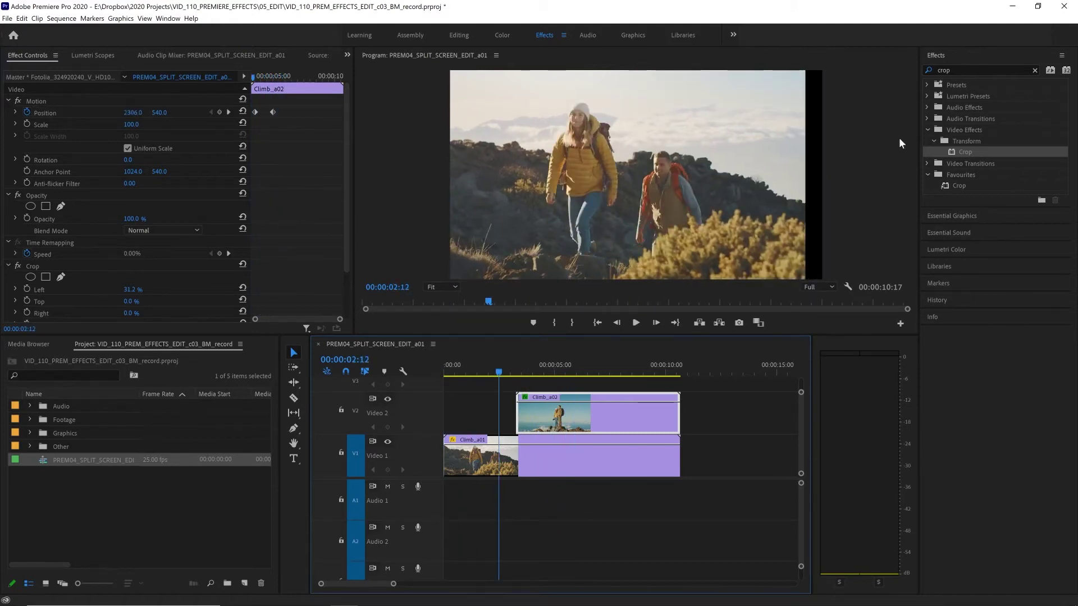
{"action": "left_click", "coordinate": [491, 463]}
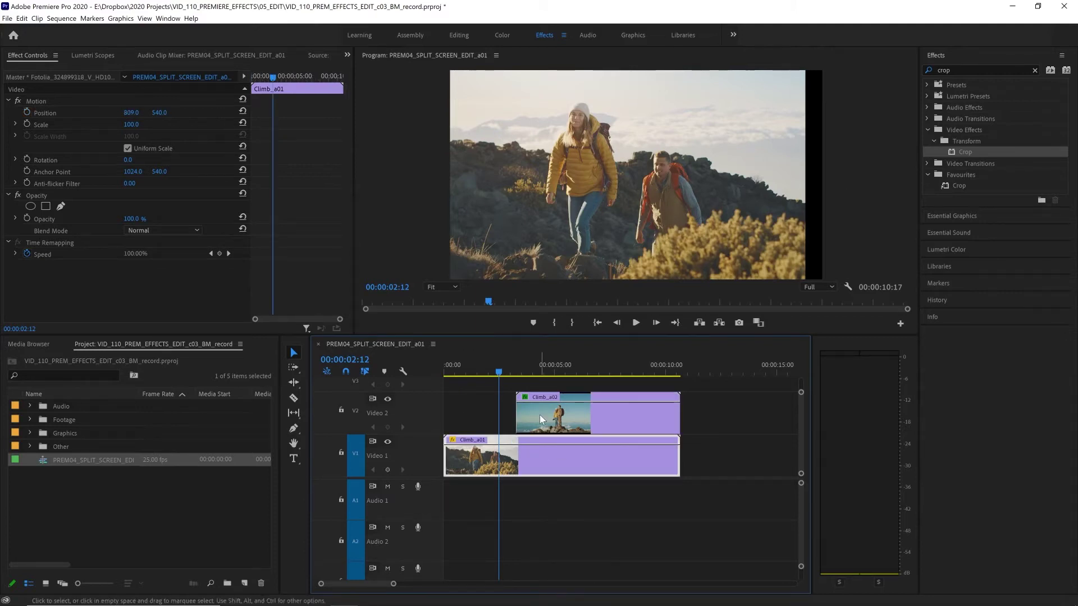
Step: Review Climb_a02's Position keyframes and return to the 00:00:05:01 keyframe
{"action": "left_click_drag", "start_coordinate": [512, 368], "coordinate": [556, 365]}
{"action": "left_click", "coordinate": [561, 373]}
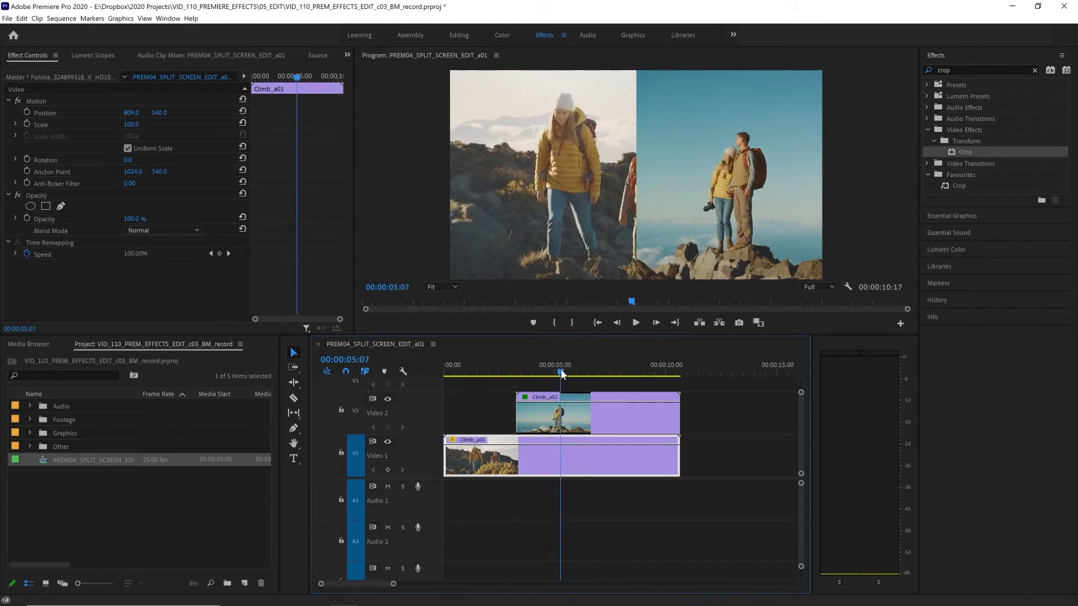
{"action": "left_click", "coordinate": [528, 412]}
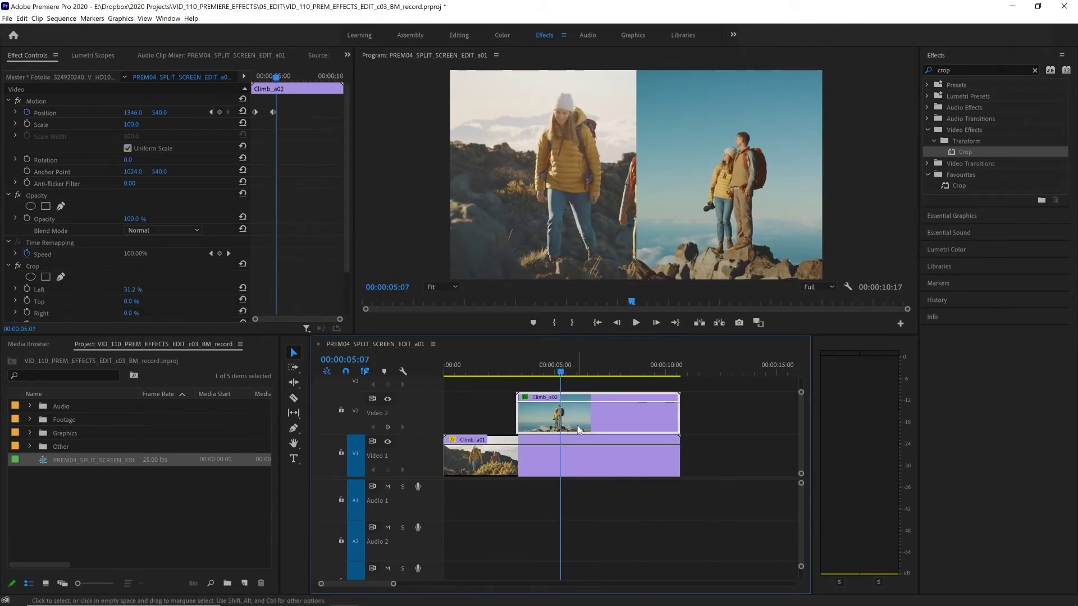
{"action": "left_click_drag", "start_coordinate": [276, 77], "coordinate": [287, 77]}
{"action": "left_click", "coordinate": [211, 112]}
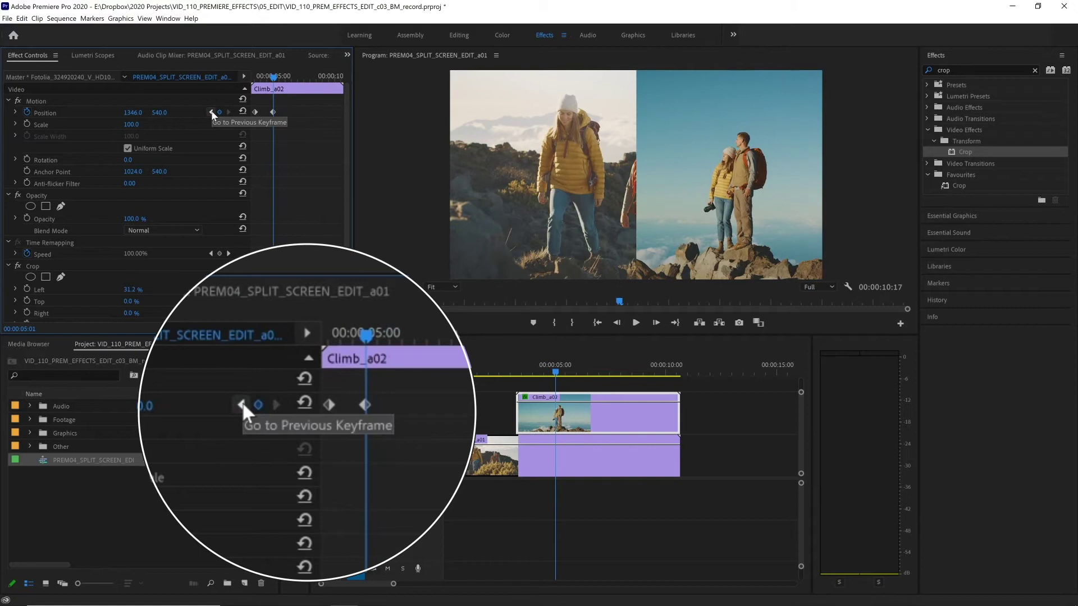
{"action": "left_click", "coordinate": [211, 112]}
{"action": "left_click", "coordinate": [229, 112]}
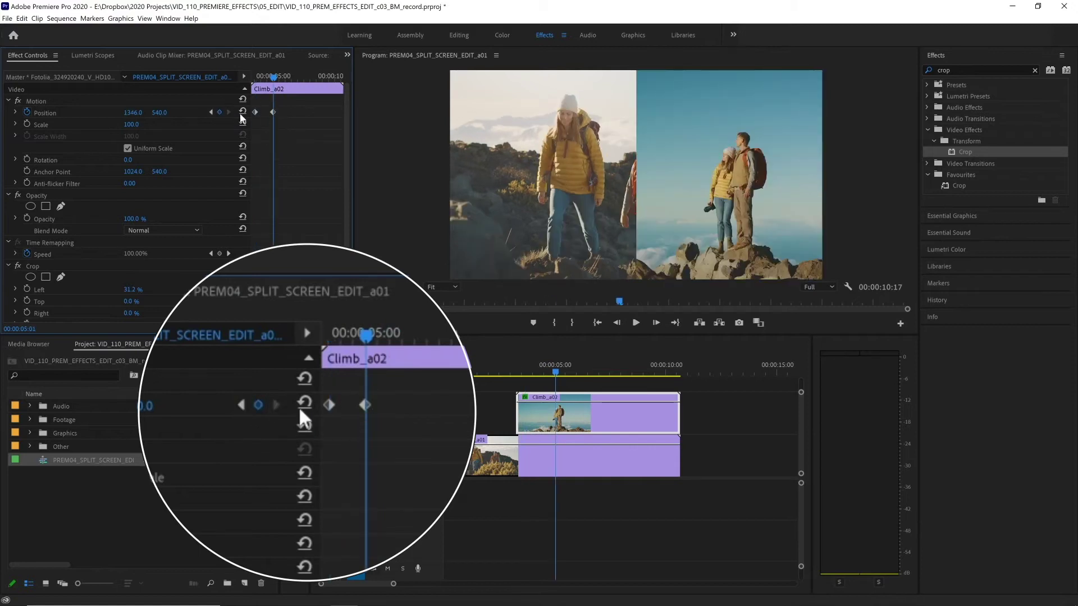
Step: Keyframe Climb_a01's Position at 809 on 05:01 and reset it to 960 at 03:16
{"action": "left_click", "coordinate": [558, 471]}
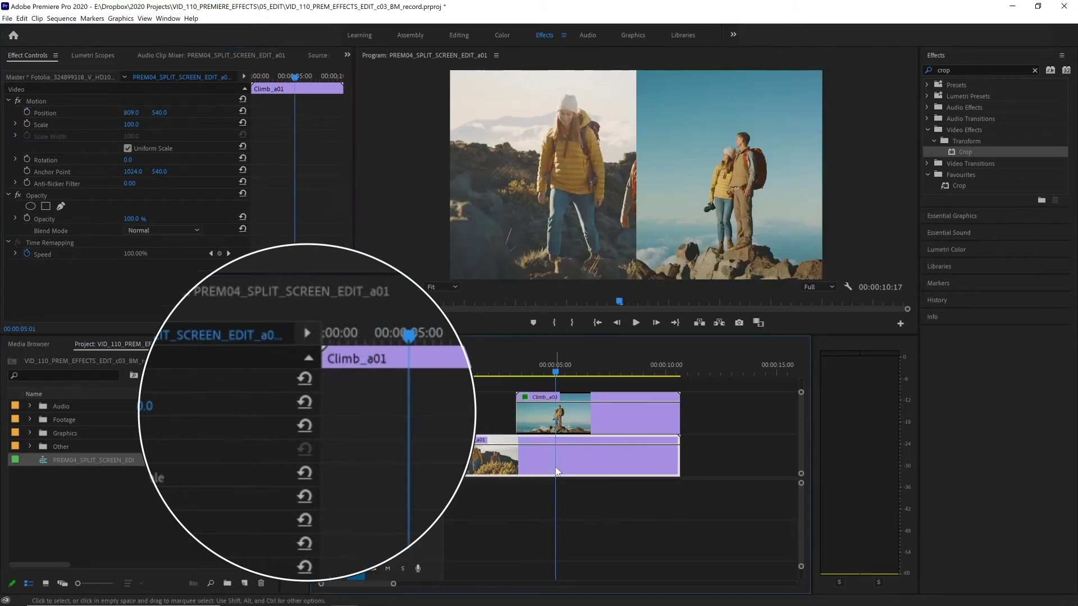
{"action": "left_click", "coordinate": [27, 112]}
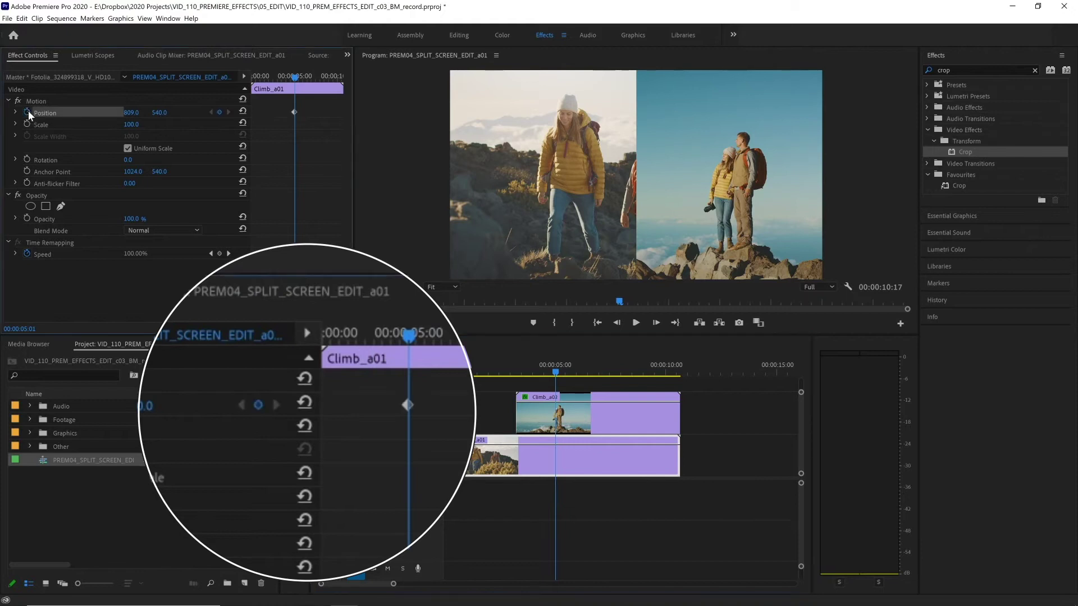
{"action": "left_click", "coordinate": [588, 416]}
{"action": "left_click", "coordinate": [211, 113]}
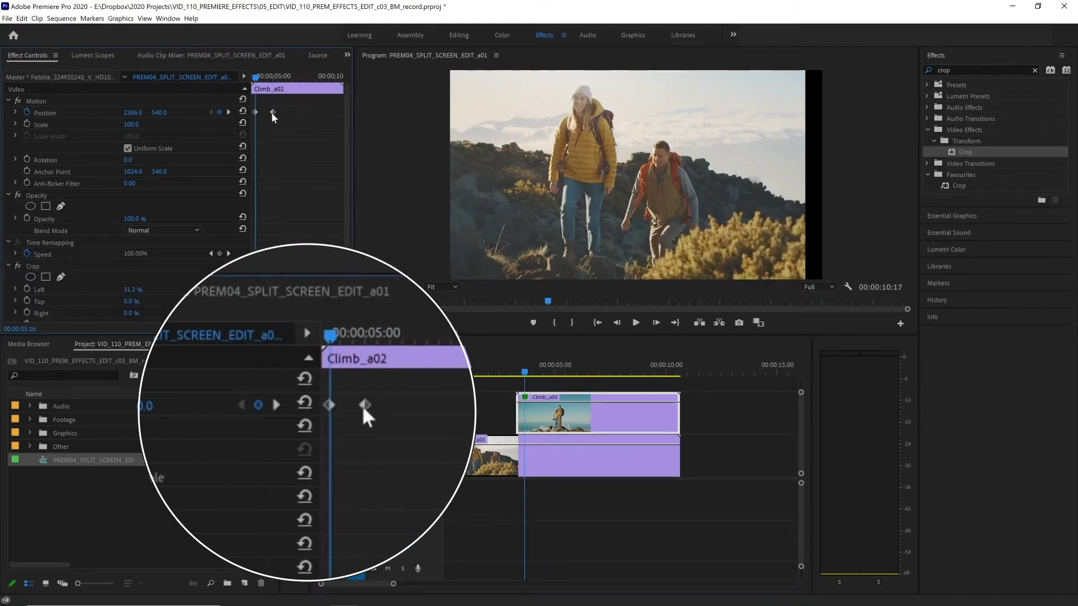
{"action": "left_click", "coordinate": [549, 449]}
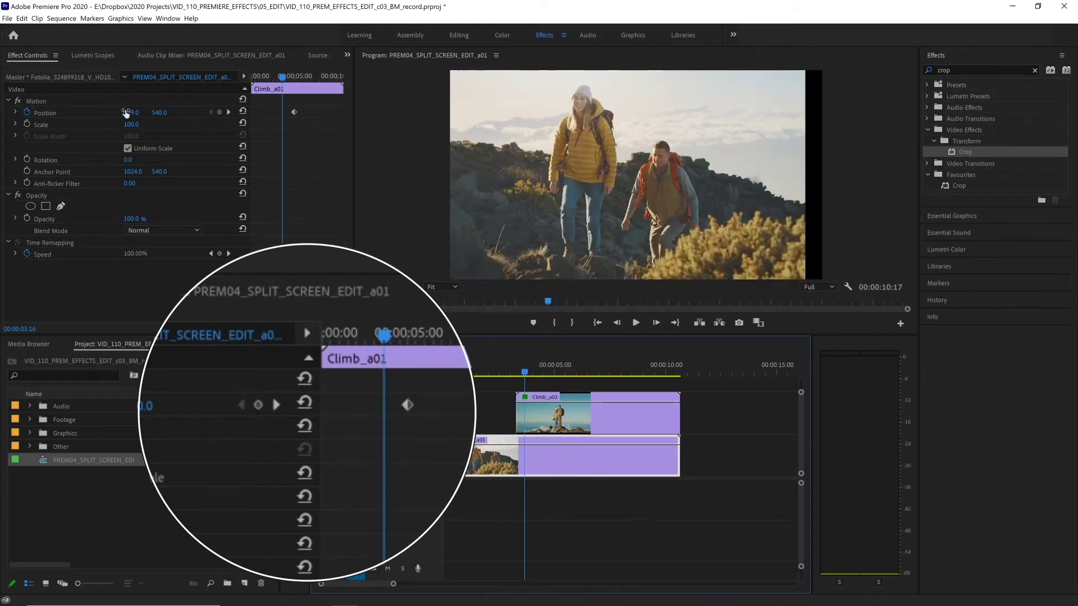
{"action": "left_click", "coordinate": [242, 112]}
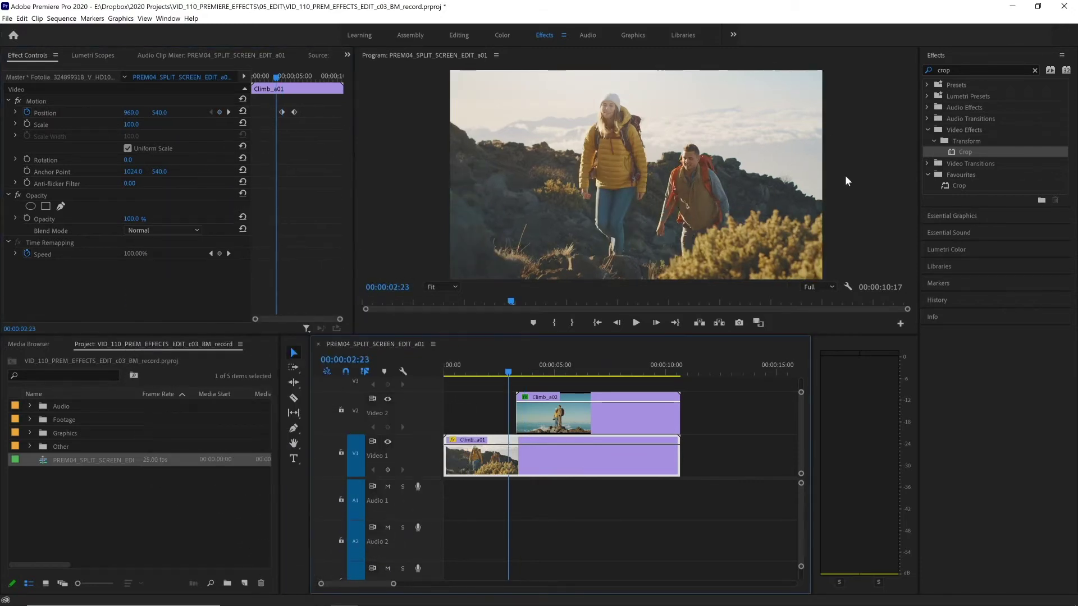
{"action": "key", "text": "space"}
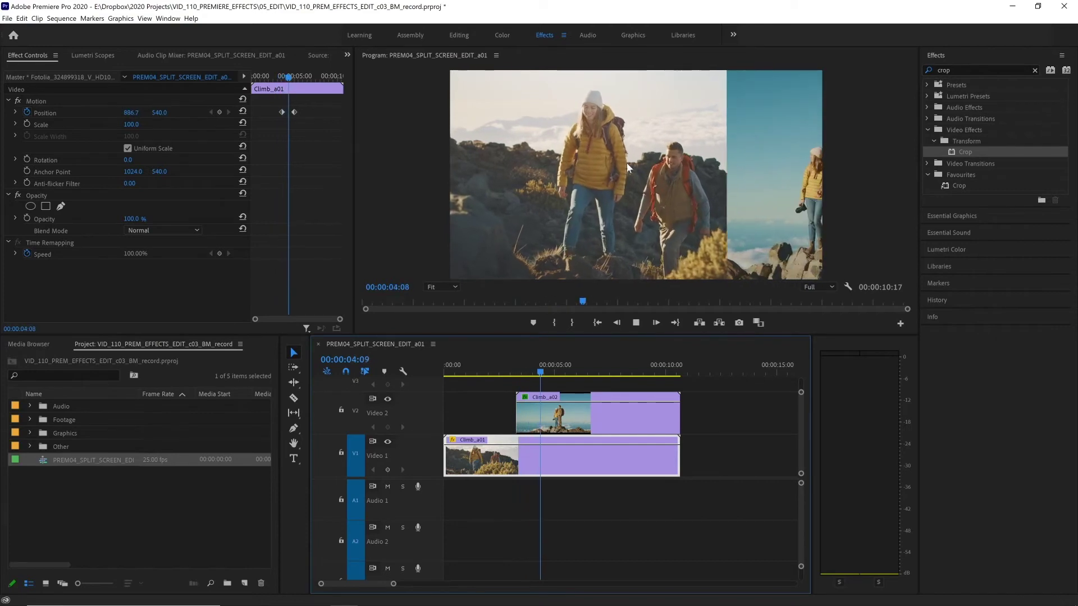
{"action": "left_click", "coordinate": [516, 372]}
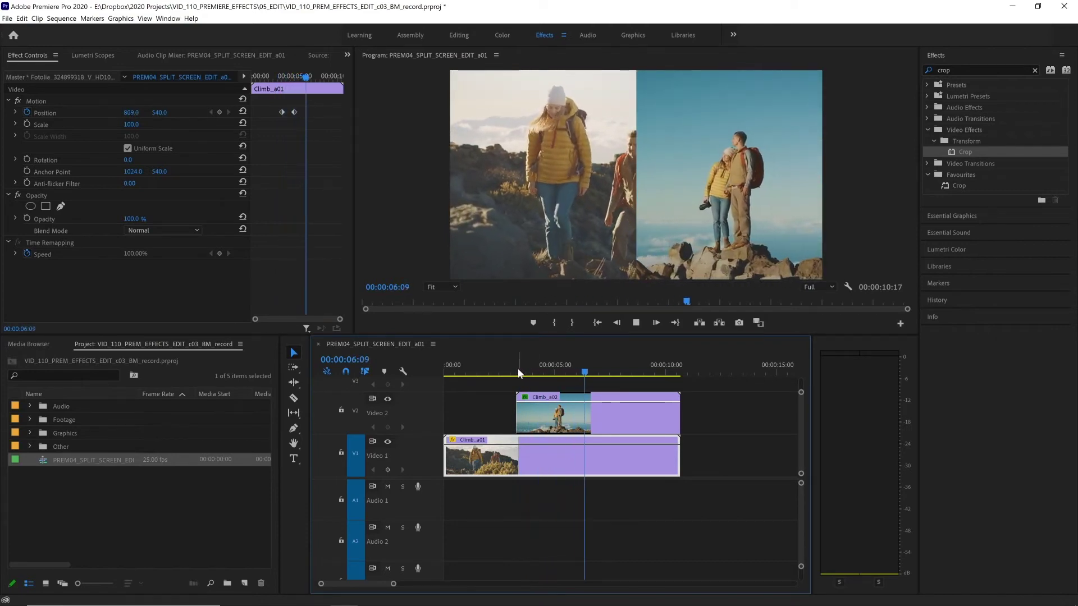
{"action": "mouse_move", "coordinate": [517, 371]}
{"action": "left_mouse_down"}
{"action": "mouse_move", "coordinate": [500, 366]}
{"action": "mouse_move", "coordinate": [546, 370]}
{"action": "mouse_move", "coordinate": [534, 370]}
{"action": "left_mouse_up"}
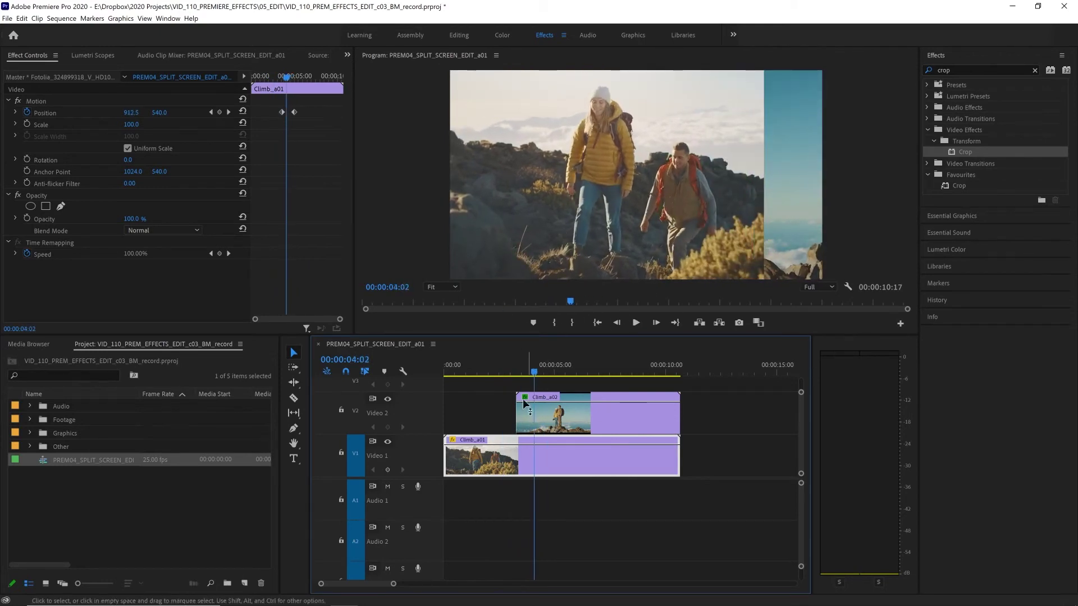
{"action": "left_click_drag", "start_coordinate": [517, 366], "coordinate": [564, 372]}
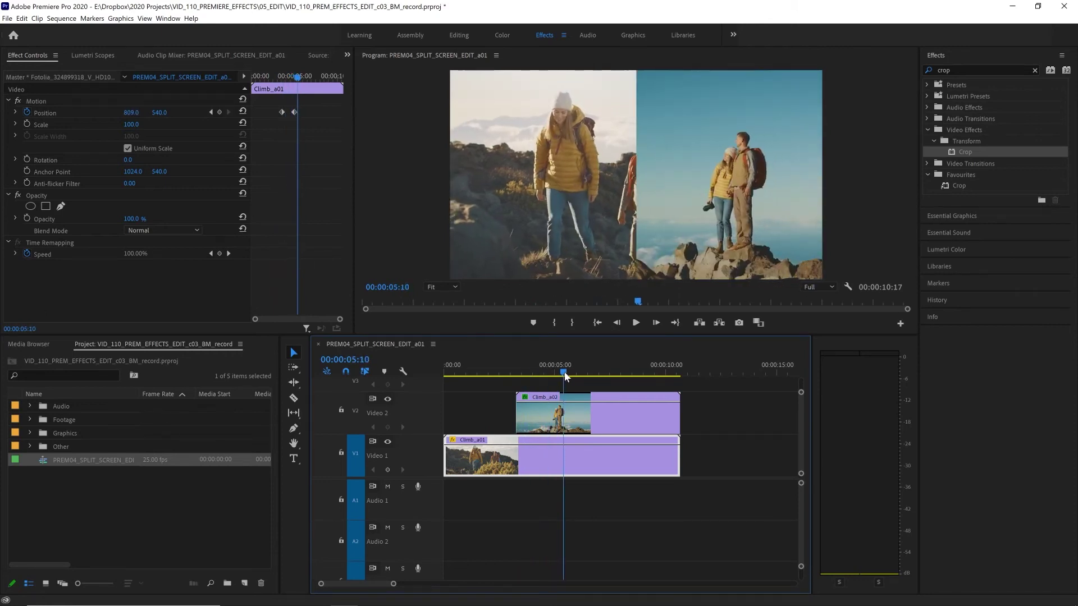
Step: Apply Ease In to Climb_a01's final Position keyframe
{"action": "left_click", "coordinate": [293, 113]}
{"action": "right_click", "coordinate": [294, 113]}
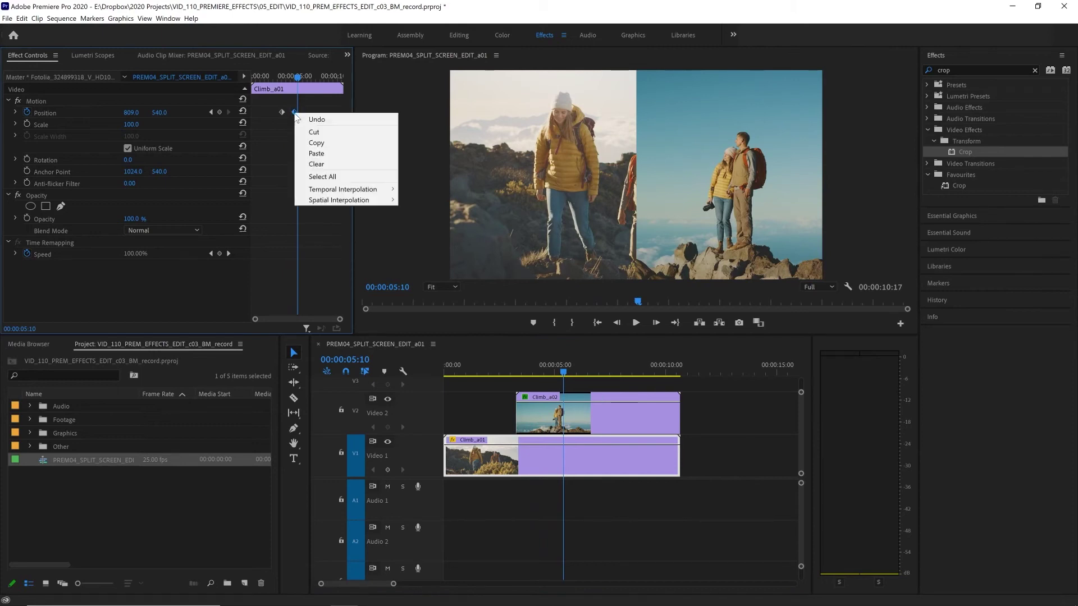
{"action": "mouse_move", "coordinate": [368, 192]}
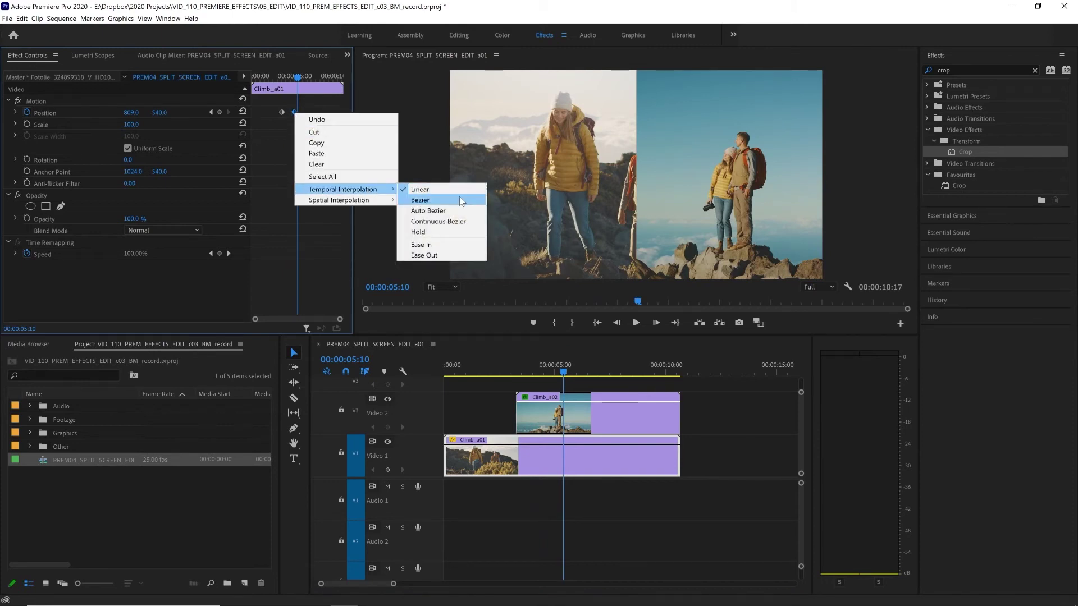
{"action": "left_click", "coordinate": [422, 245]}
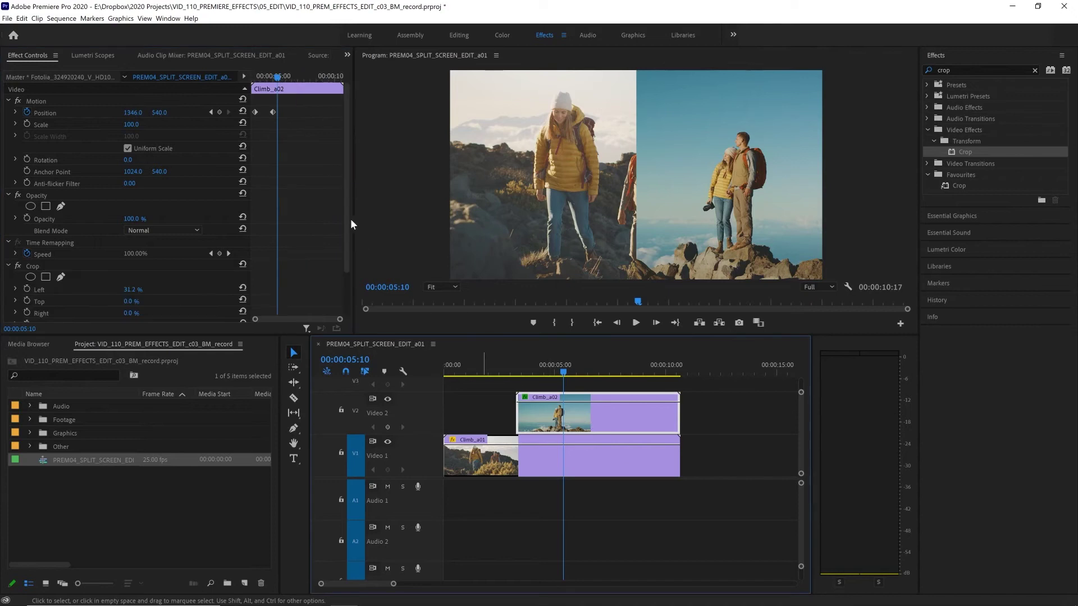
Step: Apply Temporal Interpolation Ease In to Climb_a02's Position keyframe and preview the slide-in
{"action": "left_click", "coordinate": [272, 112]}
{"action": "right_click", "coordinate": [272, 113]}
{"action": "mouse_move", "coordinate": [322, 187]}
{"action": "left_click", "coordinate": [430, 243]}
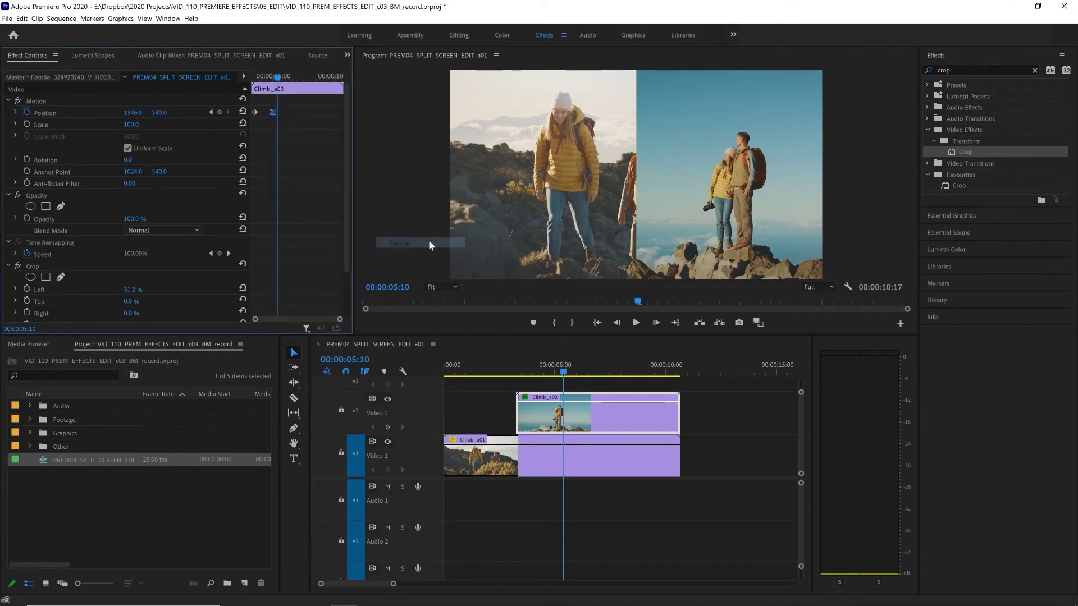
{"action": "left_click", "coordinate": [513, 368]}
{"action": "key", "text": "space"}
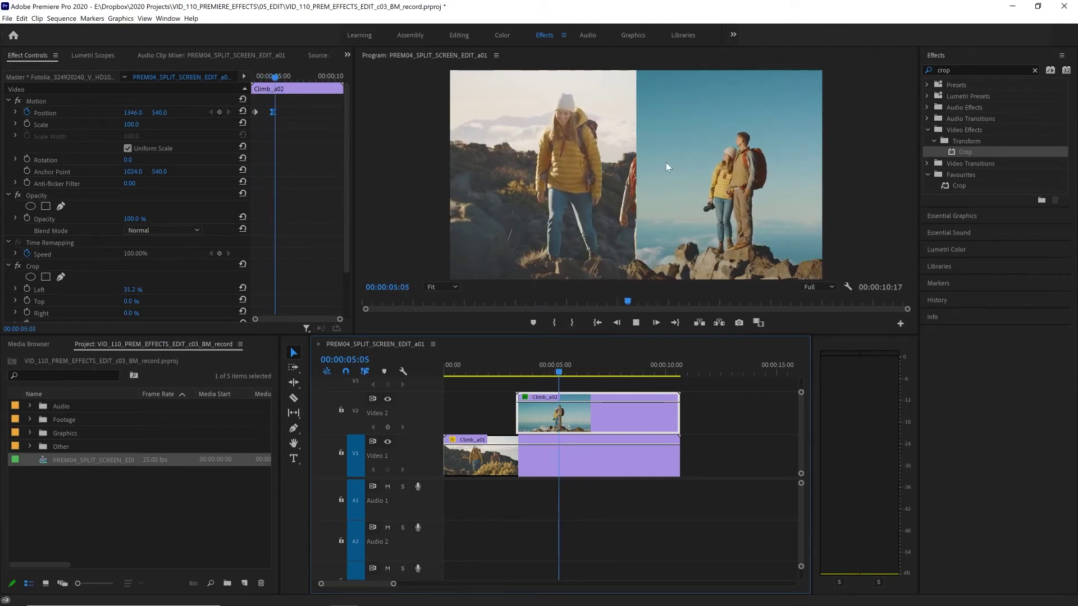
Step: Stop the preview and move the playhead to 00:00:06:11
{"action": "key", "text": "space"}
{"action": "left_click_drag", "start_coordinate": [505, 368], "coordinate": [589, 370]}
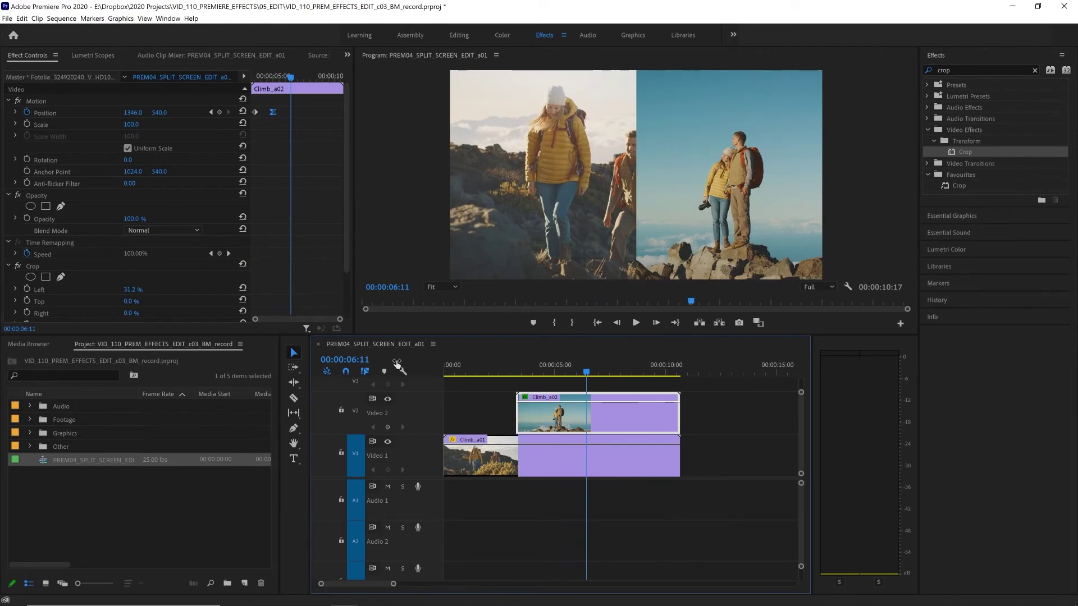
Step: Draw a thin Rectangle Tool bar over the clips' seam, creating a Graphic clip on Video 3
{"action": "left_click", "coordinate": [298, 428]}
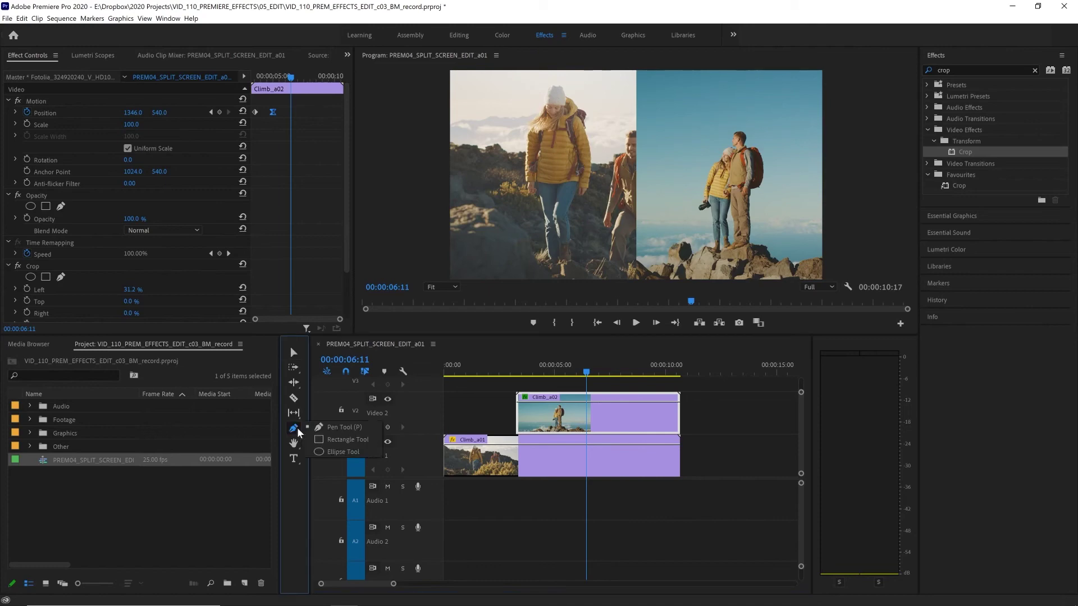
{"action": "left_click", "coordinate": [349, 442]}
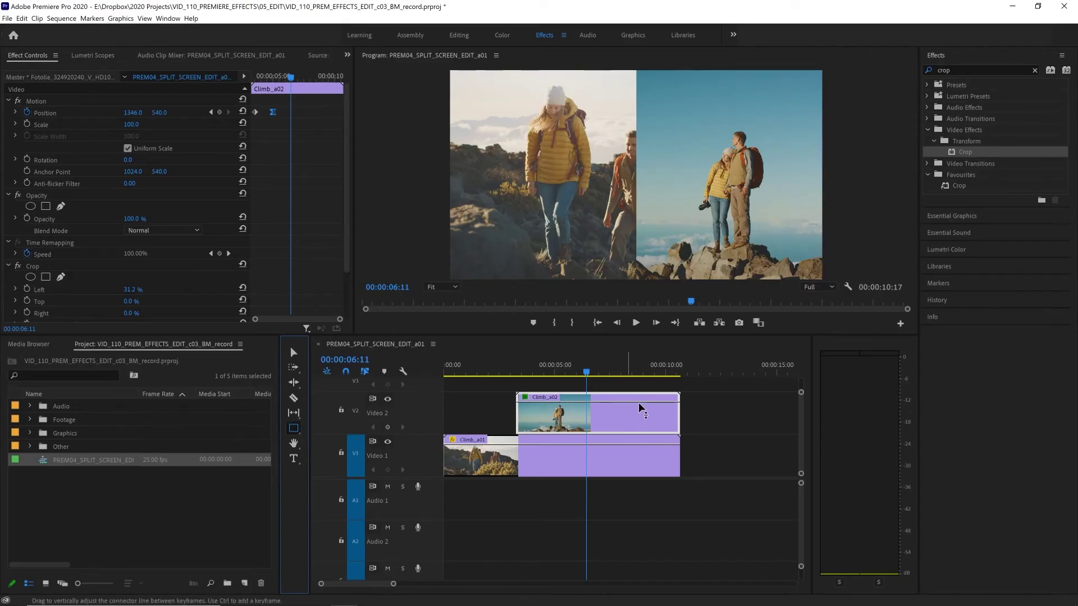
{"action": "mouse_move", "coordinate": [628, 73]}
{"action": "left_mouse_down"}
{"action": "mouse_move", "coordinate": [647, 217]}
{"action": "mouse_move", "coordinate": [643, 287]}
{"action": "left_mouse_up"}
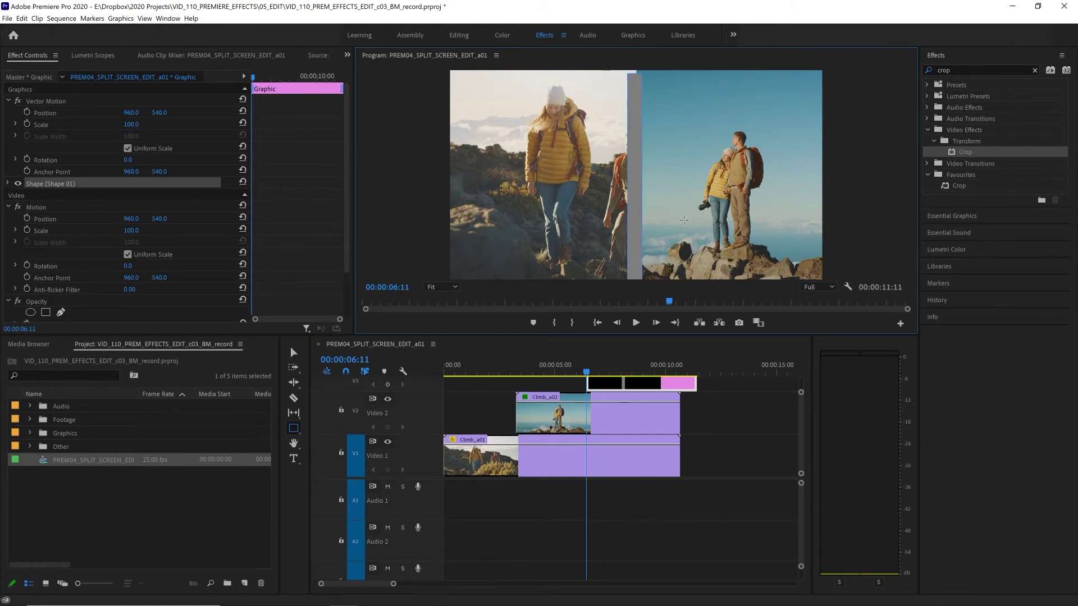
{"action": "left_click", "coordinate": [603, 343]}
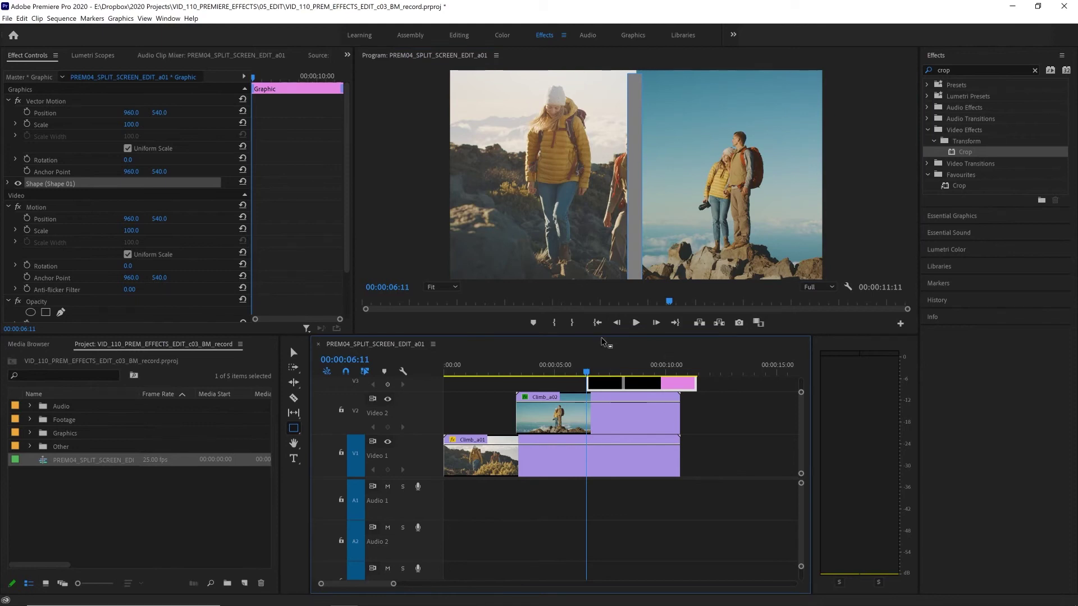
{"action": "scroll", "coordinate": [343, 520], "scroll_direction": "up", "scroll_amount": 3}
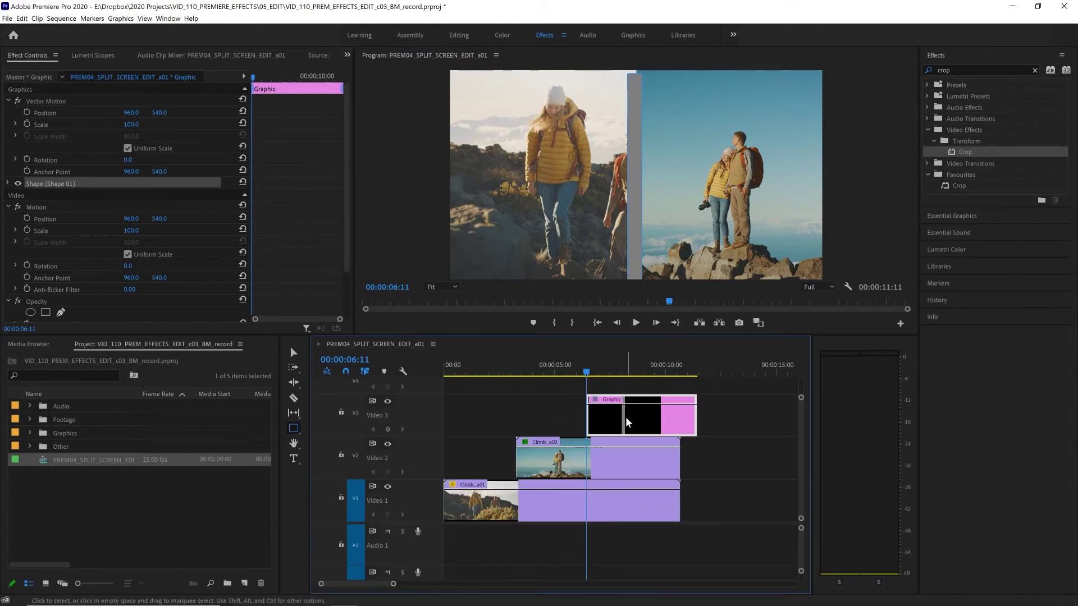
{"action": "key", "text": "Right"}
{"action": "key", "text": "Right"}
{"action": "key", "text": "Right"}
{"action": "key", "text": "Right"}
{"action": "key", "text": "Right"}
{"action": "key", "text": "Right"}
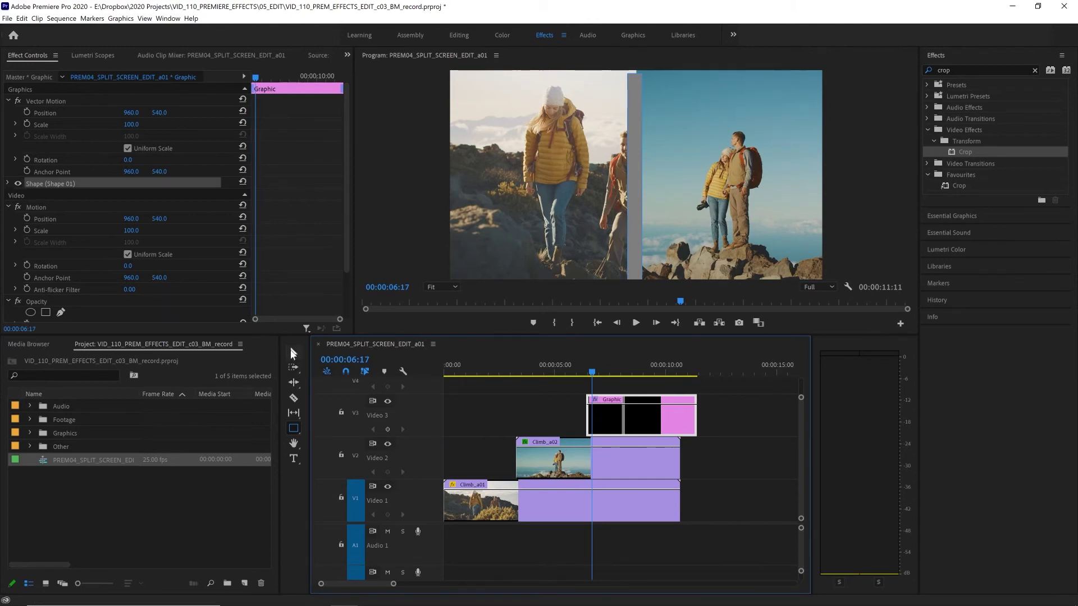
Step: Narrow the divider bar by pulling in its right and left edges
{"action": "left_click", "coordinate": [293, 352]}
{"action": "left_click", "coordinate": [635, 71]}
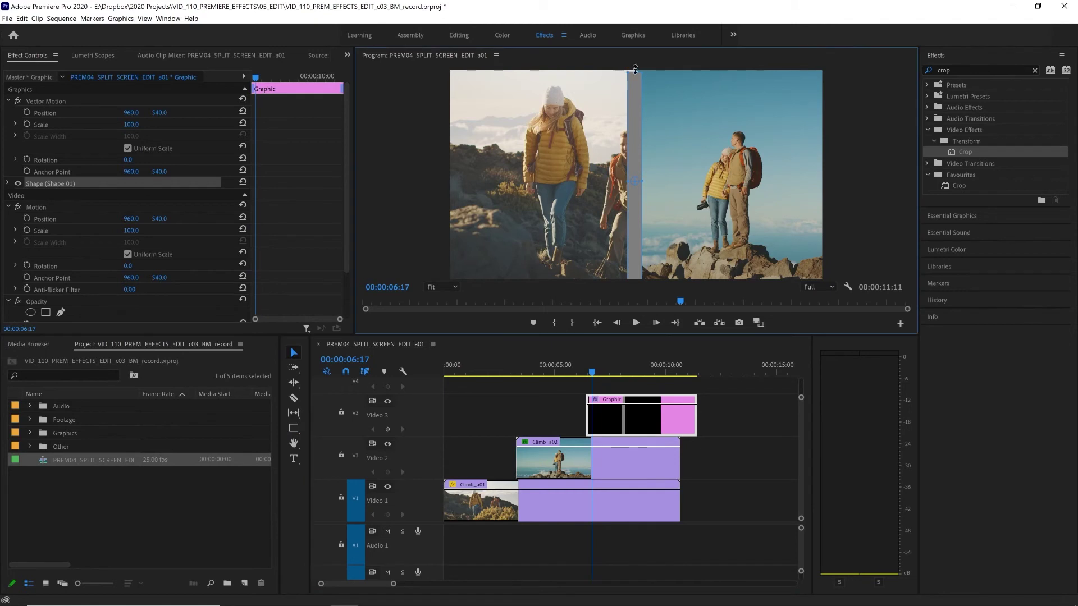
{"action": "left_click_drag", "start_coordinate": [643, 176], "coordinate": [636, 187]}
{"action": "left_click", "coordinate": [8, 184]}
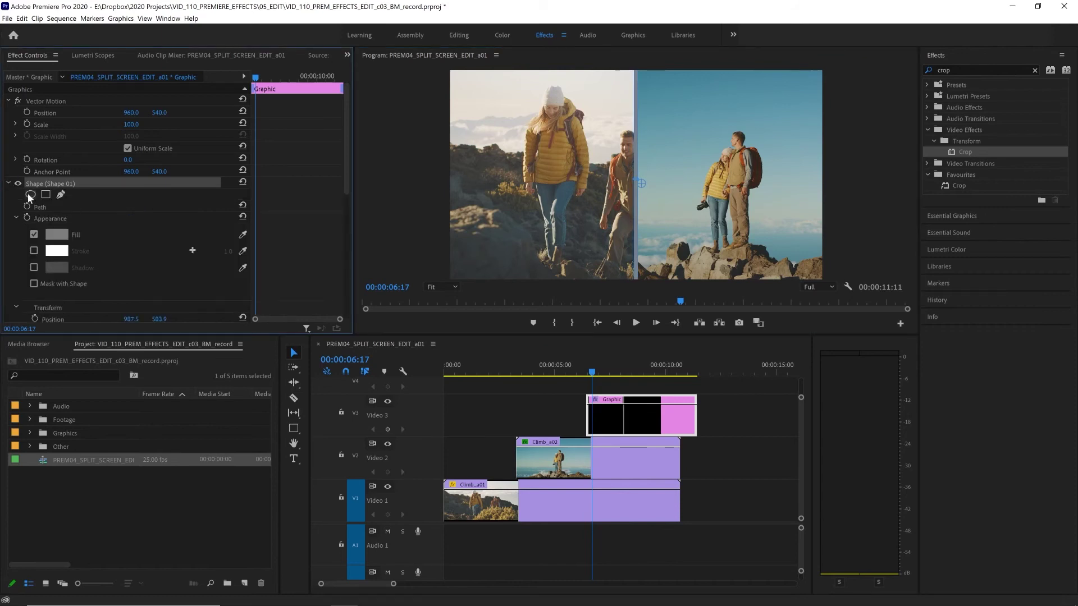
Step: Fill the bar with black and slide its Graphic clip to start with Climb_a02
{"action": "left_click", "coordinate": [57, 236]}
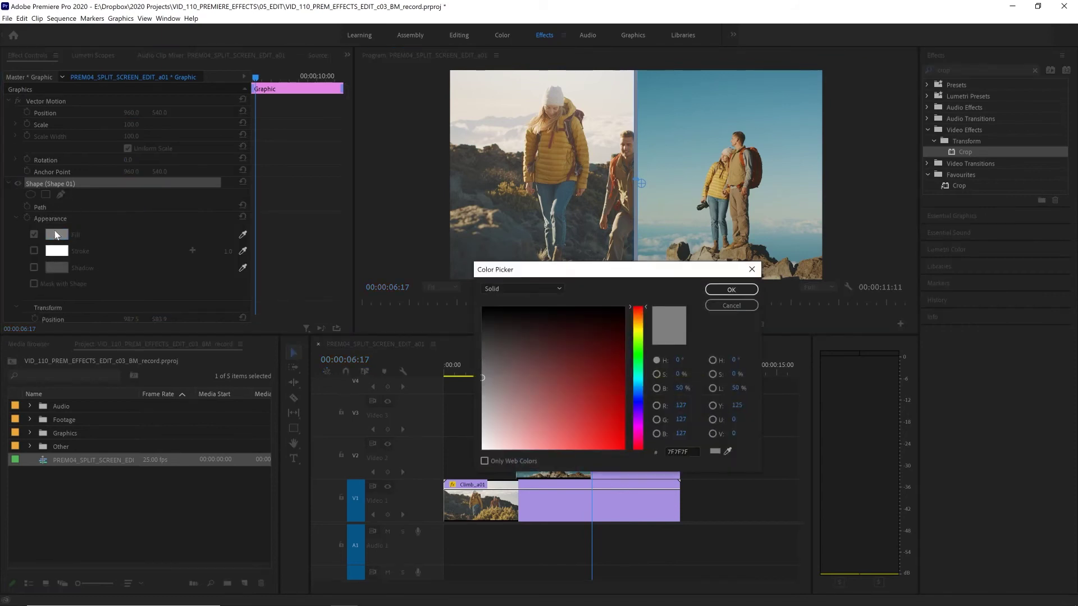
{"action": "left_click_drag", "start_coordinate": [578, 357], "coordinate": [578, 307]}
{"action": "left_click", "coordinate": [731, 289]}
{"action": "left_click_drag", "start_coordinate": [643, 416], "coordinate": [680, 415]}
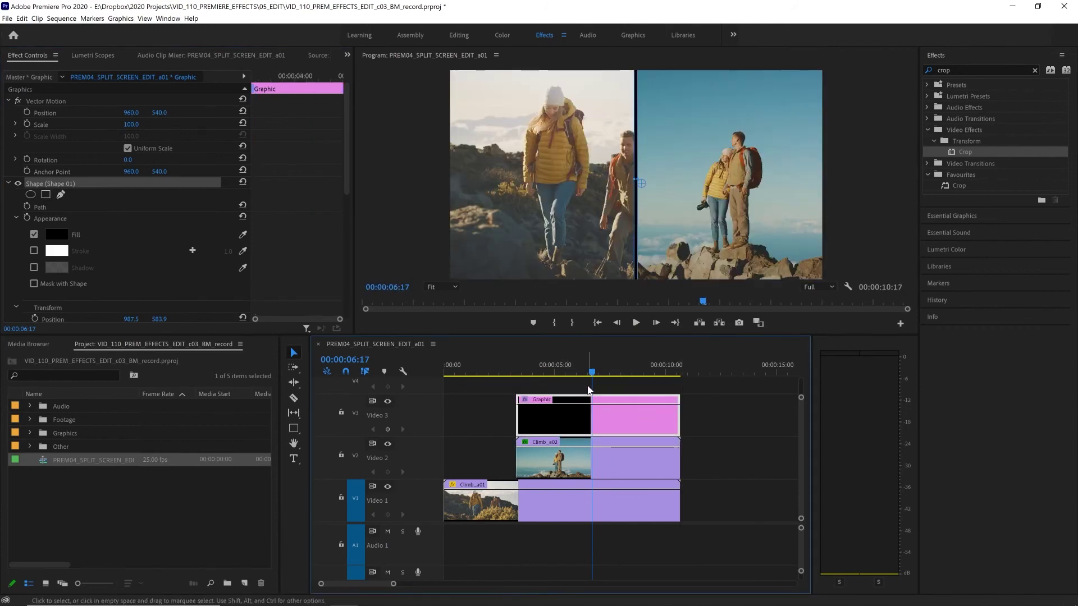
Step: Play back the split screen with the bar, then check Climb_a02's Position keyframe
{"action": "key", "text": "Up"}
{"action": "key", "text": "space"}
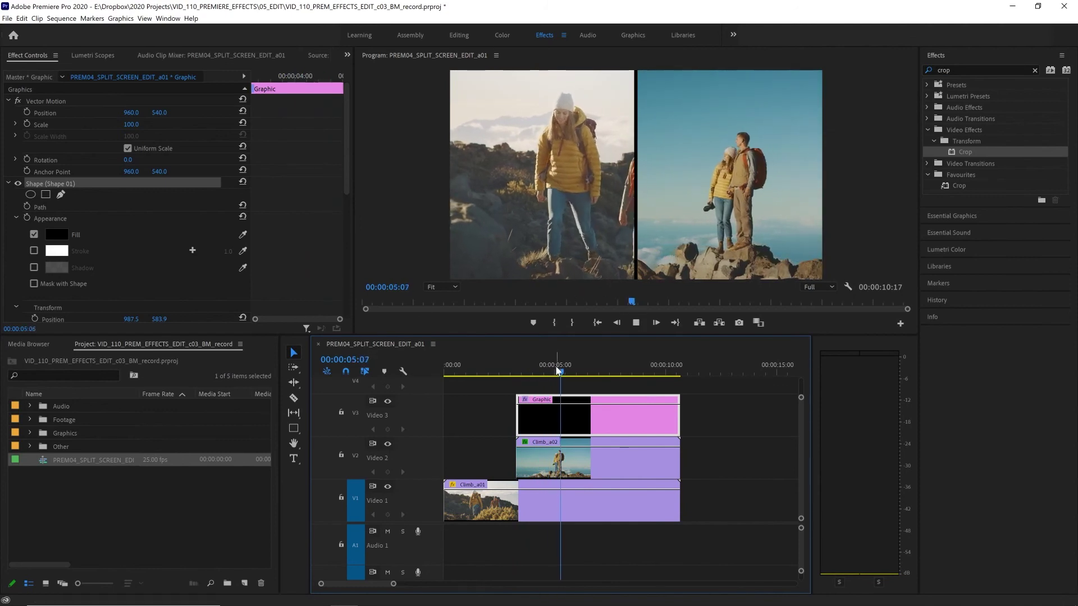
{"action": "key", "text": "space"}
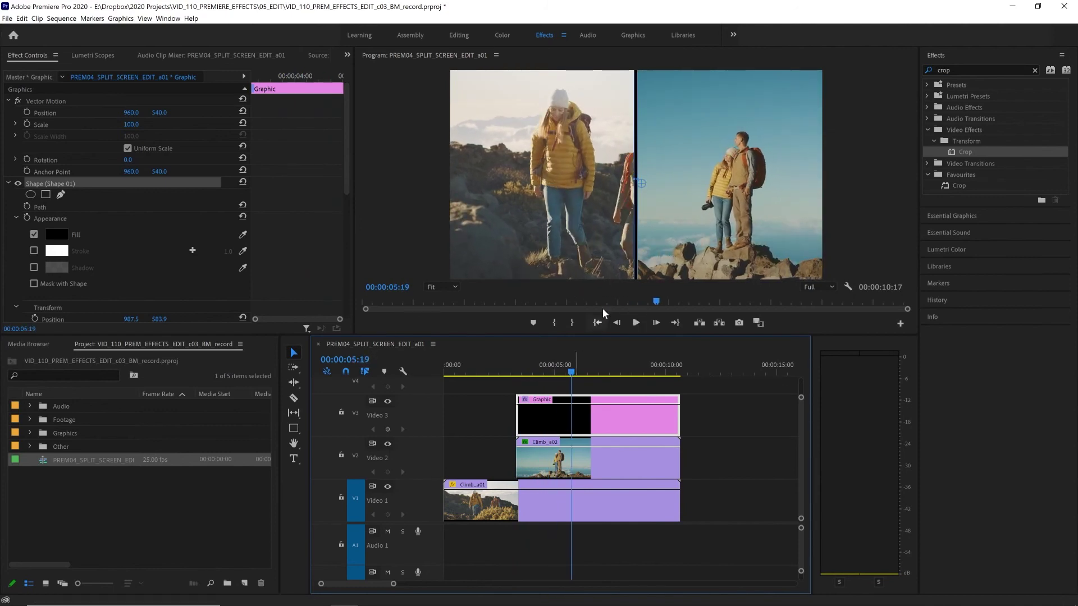
{"action": "left_click", "coordinate": [583, 463]}
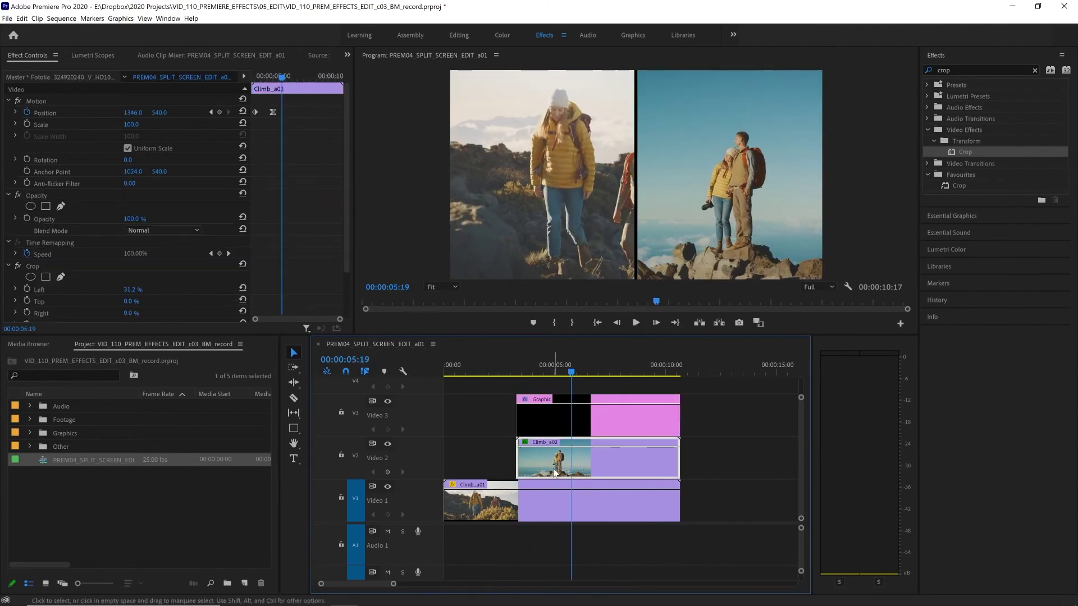
{"action": "left_click", "coordinate": [211, 112]}
Step: Keyframe the divider bar's Position, placing it off-screen right at X 1673 at 03:16
{"action": "left_click", "coordinate": [536, 418]}
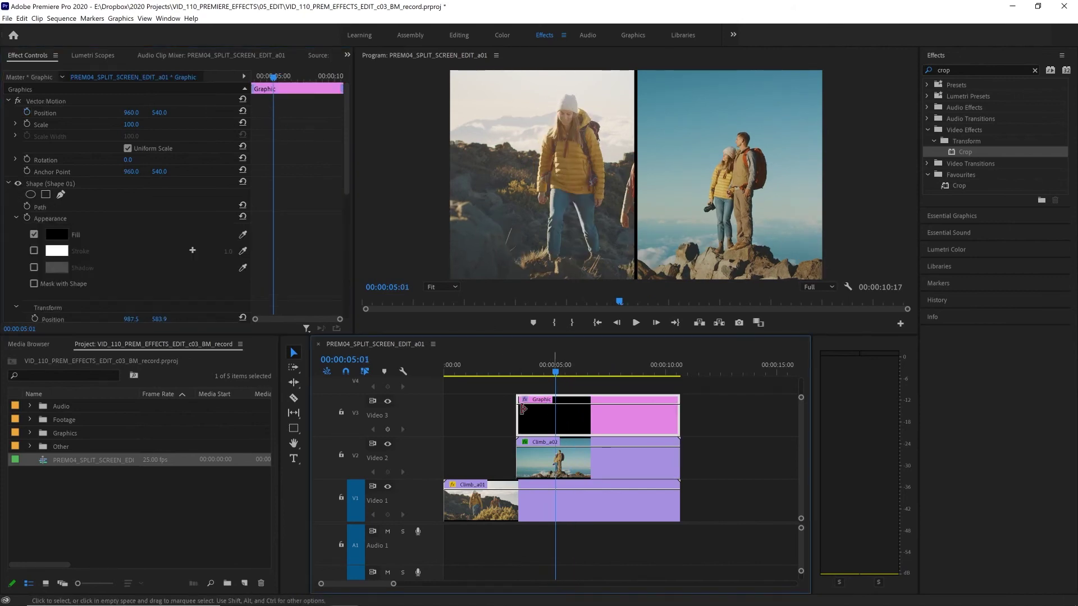
{"action": "left_click", "coordinate": [29, 113]}
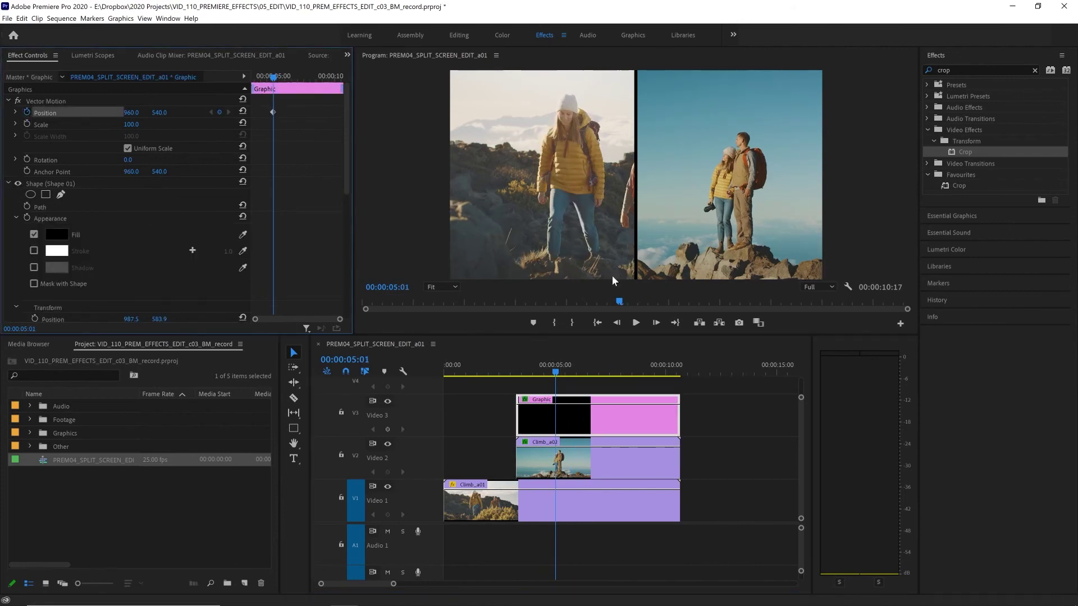
{"action": "left_click", "coordinate": [584, 428]}
{"action": "key", "text": "shift+Left"}
{"action": "key", "text": "shift+Left"}
{"action": "key", "text": "shift+Left"}
{"action": "key", "text": "shift+Left"}
{"action": "key", "text": "shift+Left"}
{"action": "key", "text": "shift+Left"}
{"action": "key", "text": "shift+Left"}
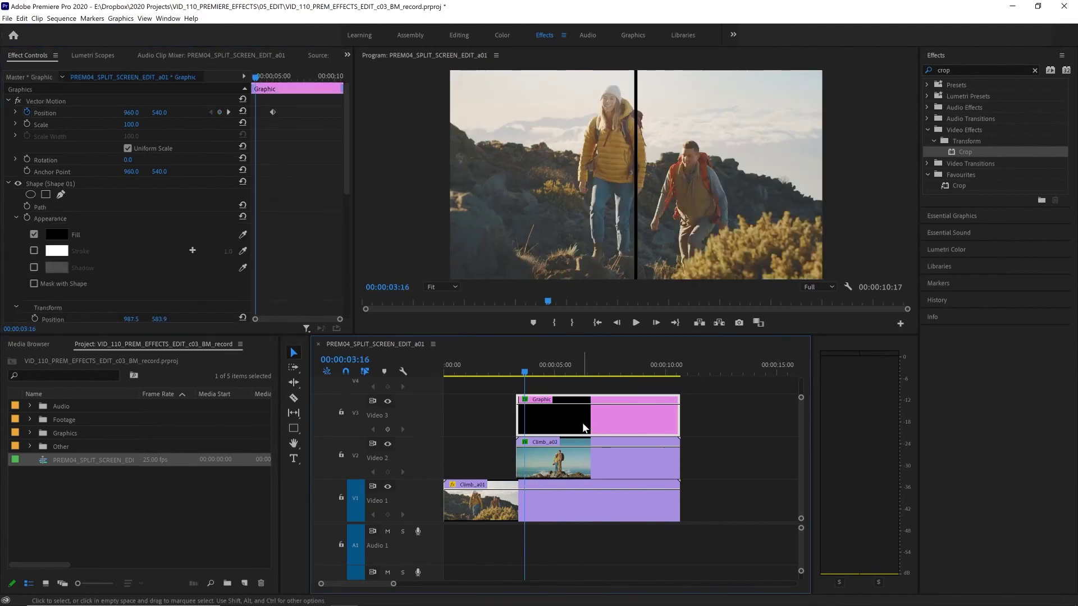
{"action": "left_click_drag", "start_coordinate": [131, 112], "coordinate": [219, 112]}
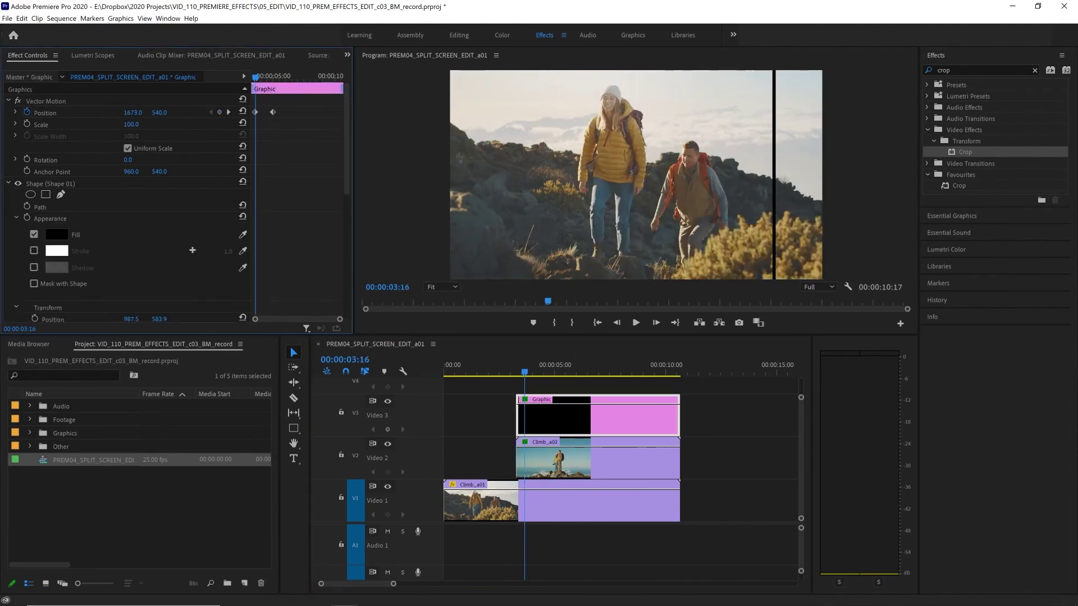
Step: Apply Ease In to the bar's end Position keyframe and play back the slide-in
{"action": "left_click", "coordinate": [229, 112]}
{"action": "left_click_drag", "start_coordinate": [285, 106], "coordinate": [271, 119]}
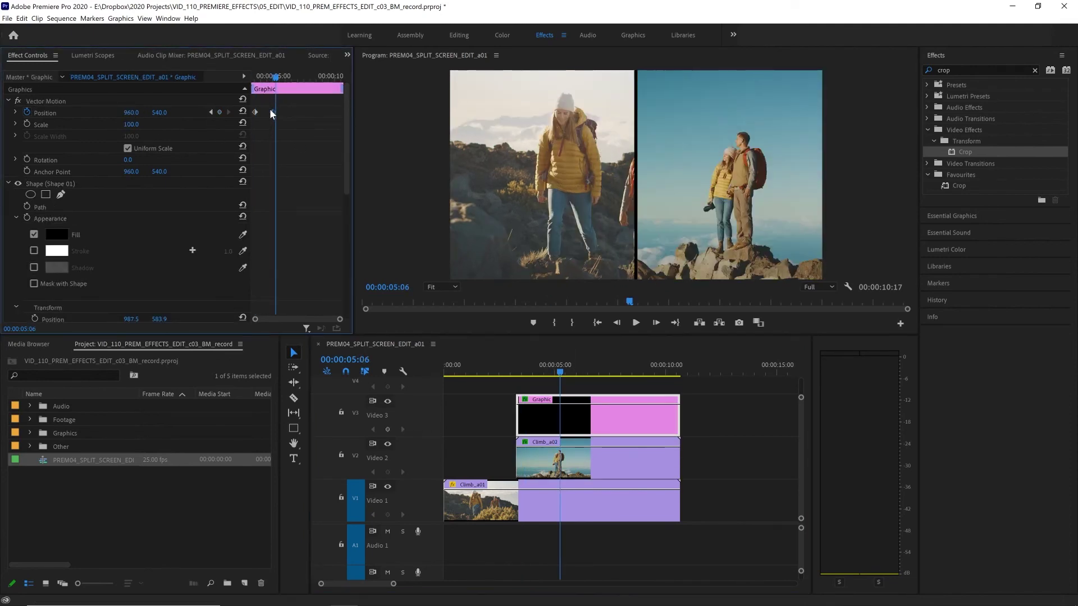
{"action": "right_click", "coordinate": [271, 112]}
{"action": "mouse_move", "coordinate": [339, 197]}
{"action": "left_click", "coordinate": [414, 243]}
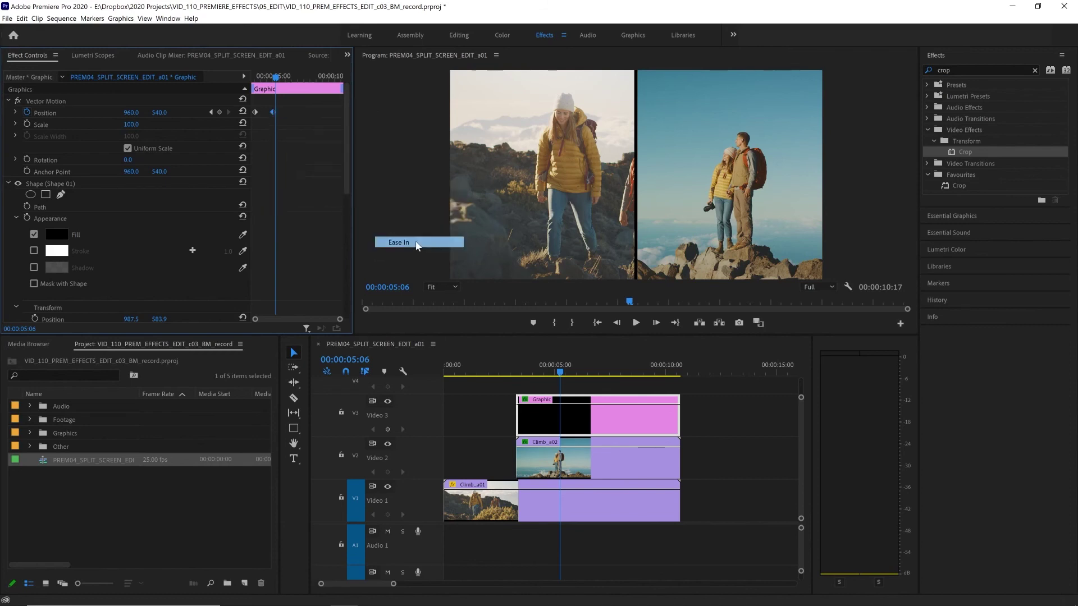
{"action": "key", "text": "shift+k"}
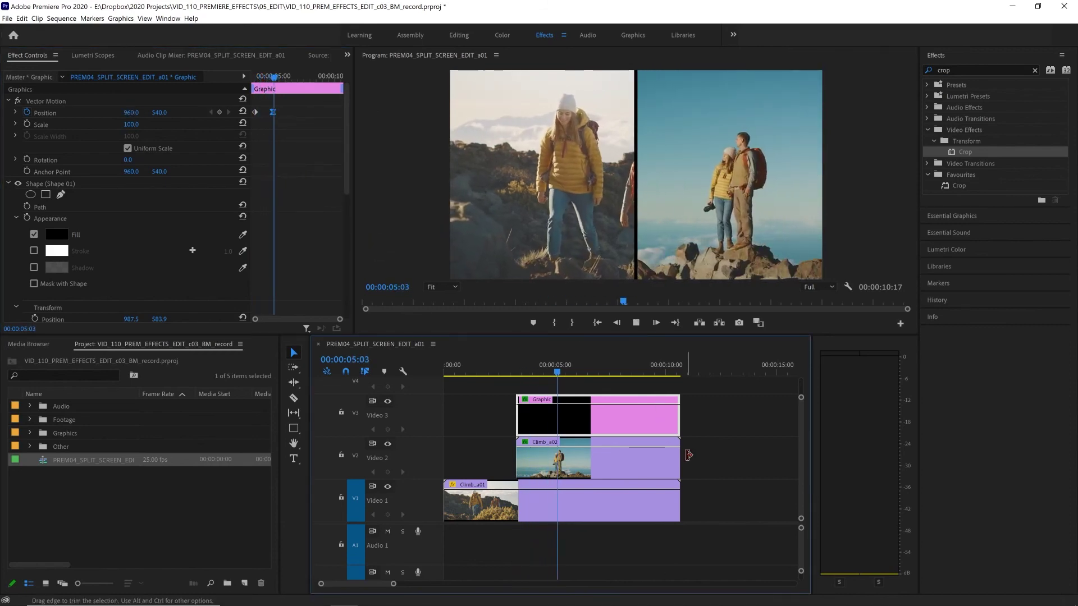